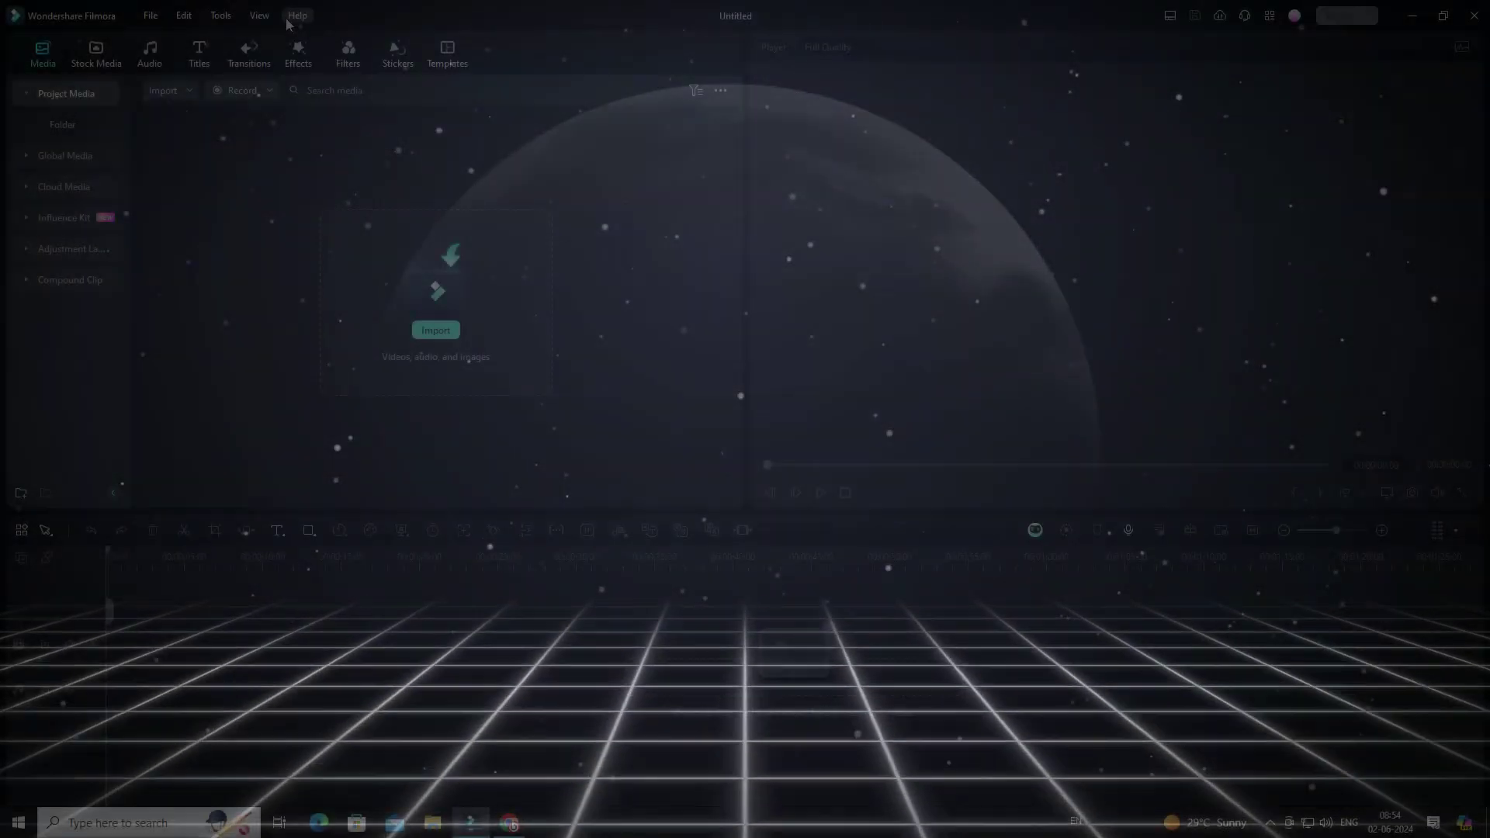
View Filmora's version information from the Help menu, then close it
click(297, 15)
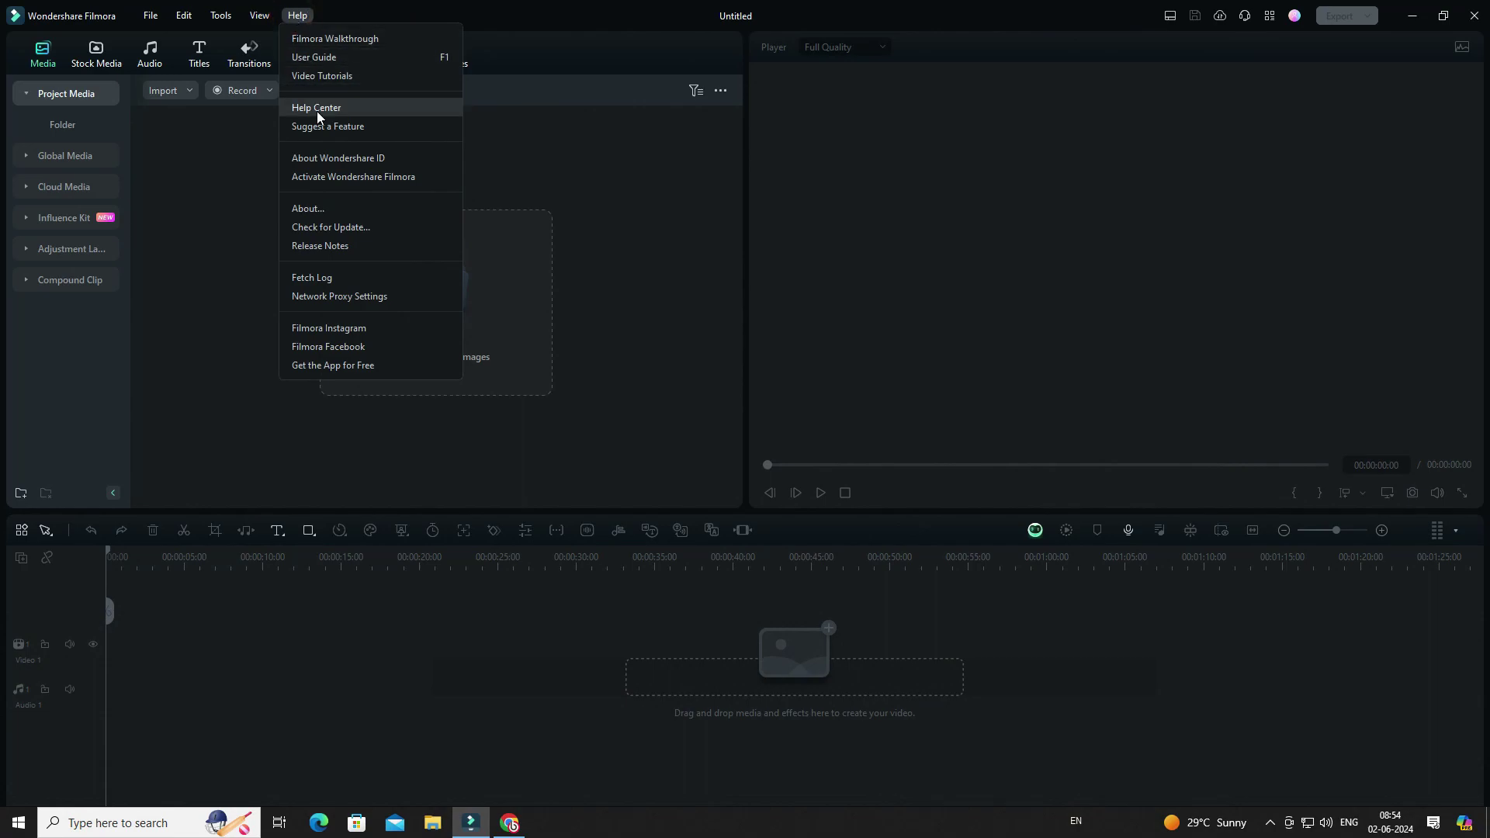
click(307, 208)
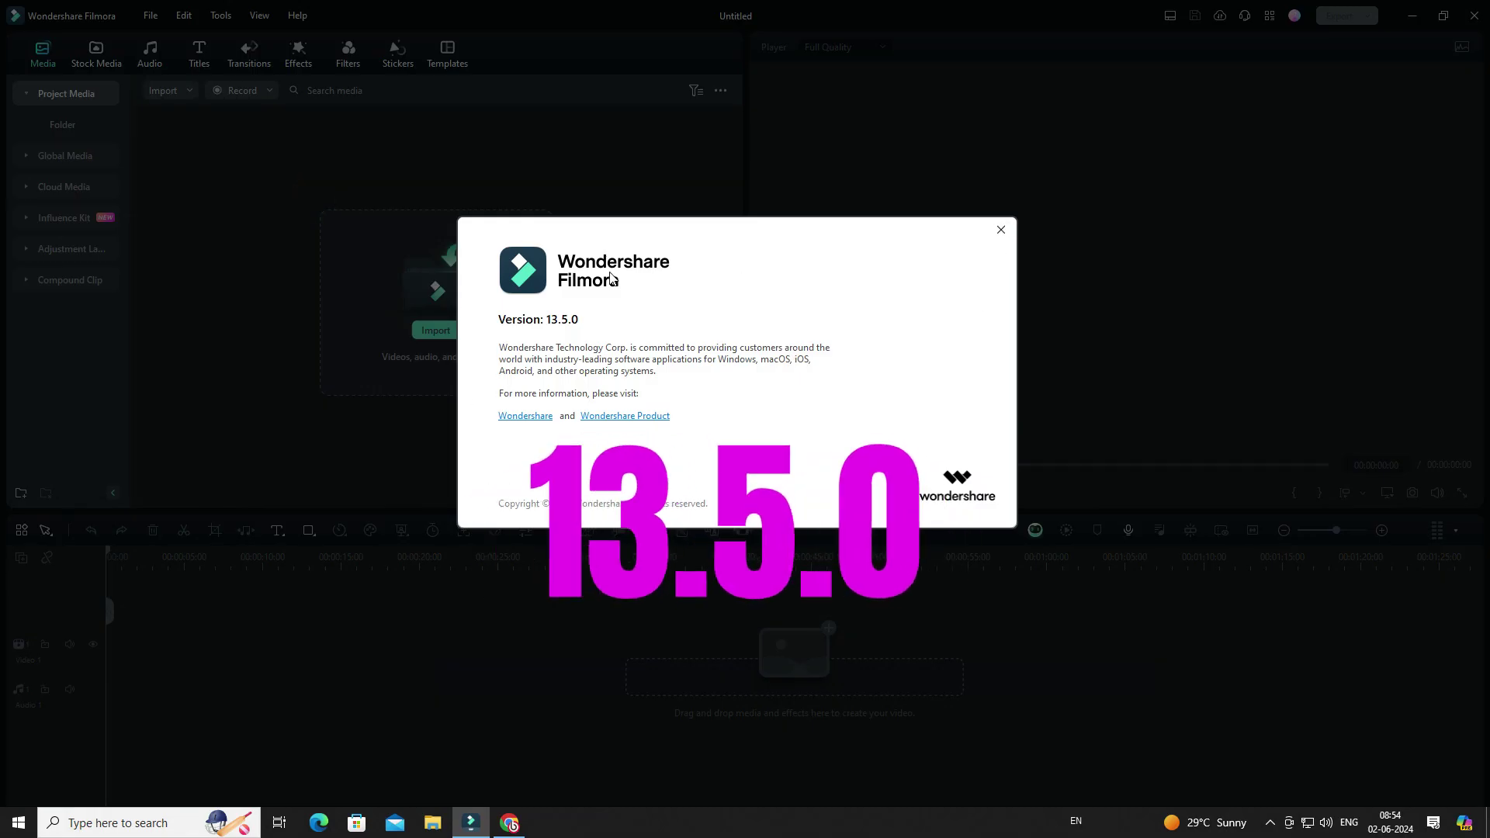
click(1003, 232)
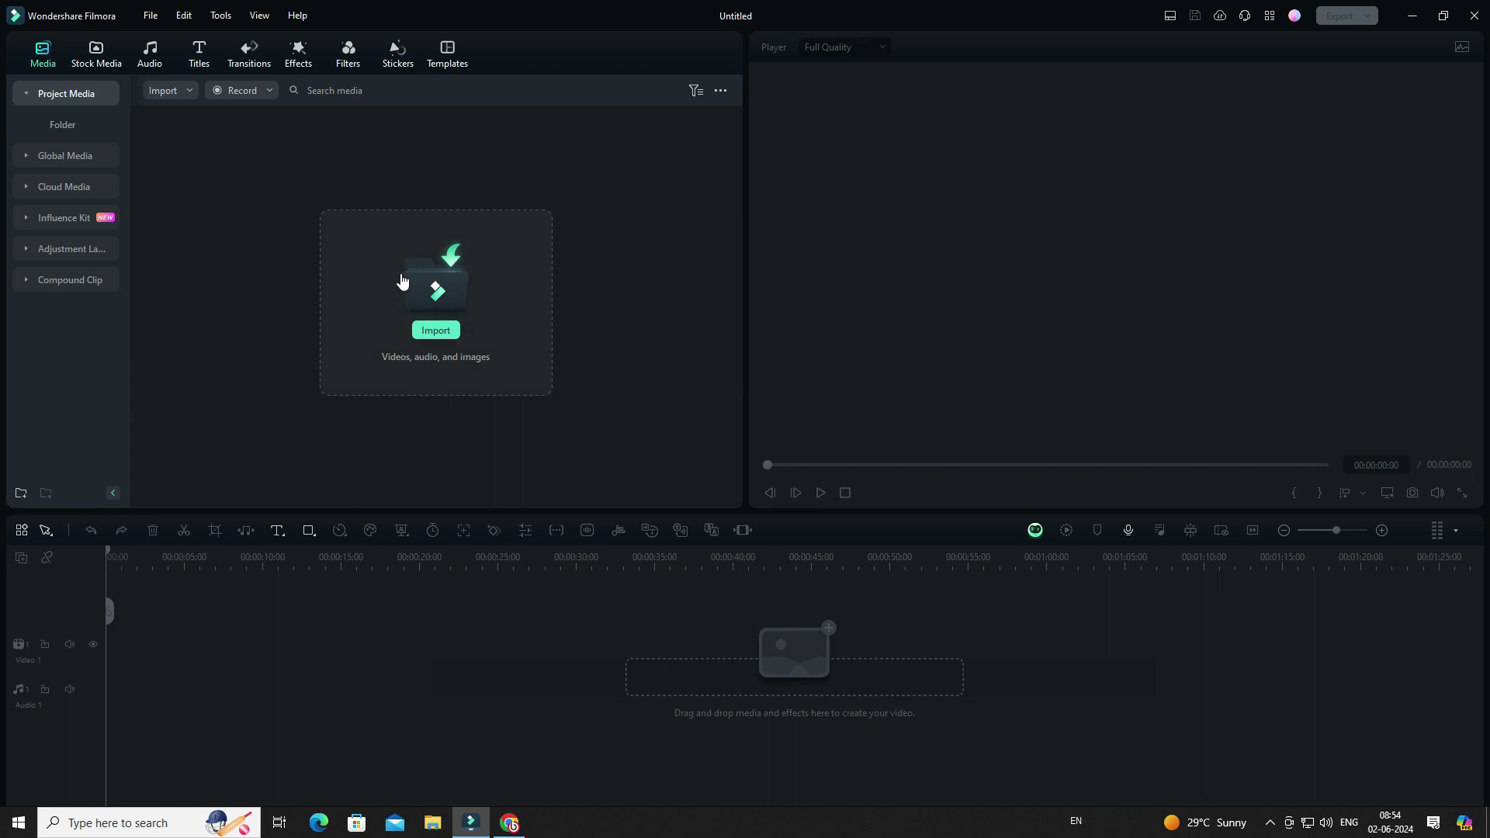
Import the FlexClip sunset family video and place it on the timeline, resolving the resolution prompt
click(403, 281)
click(181, 163)
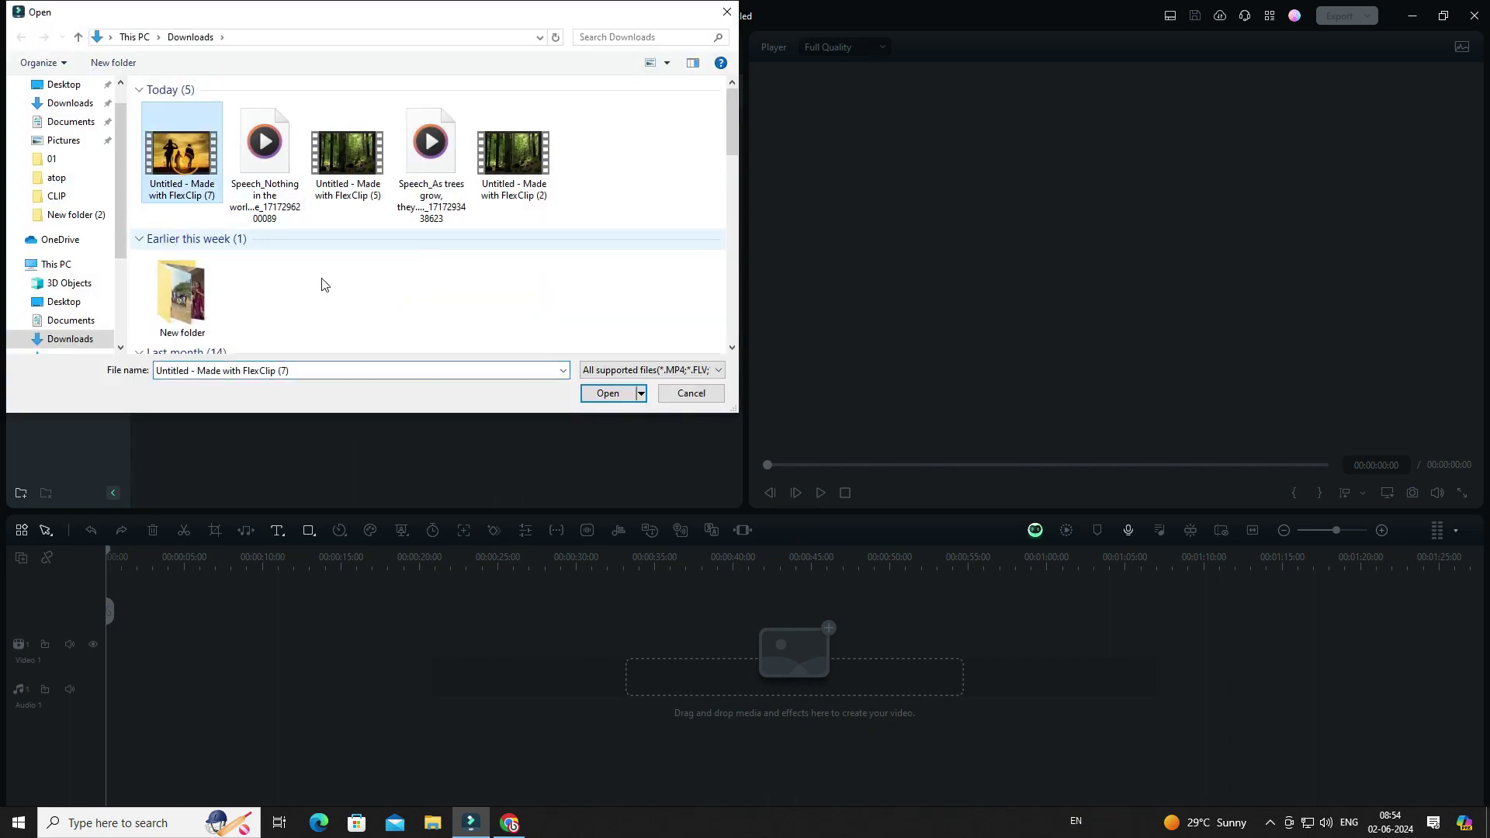
click(608, 394)
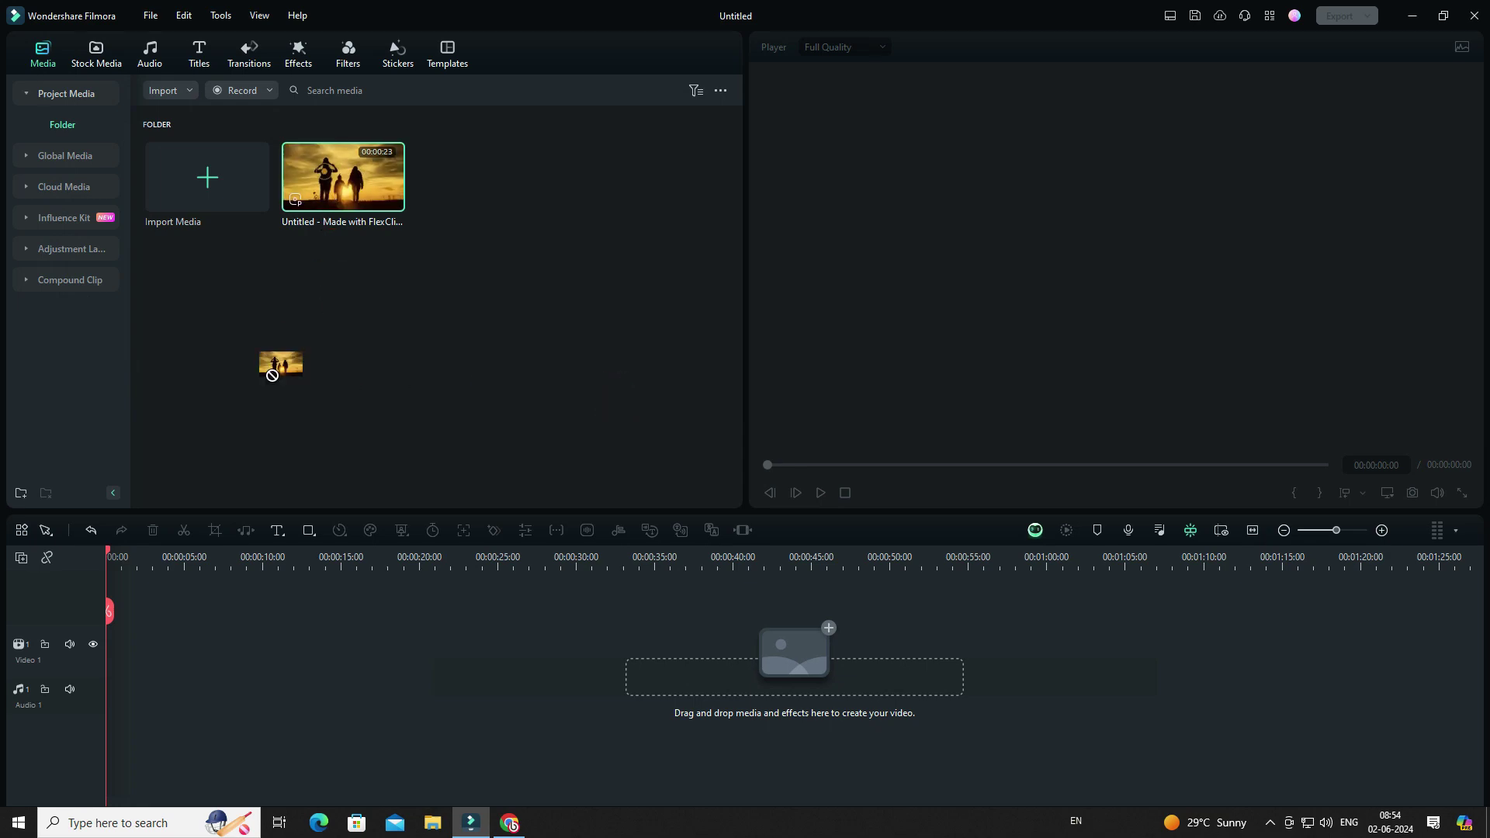
drag(325, 175, 117, 651)
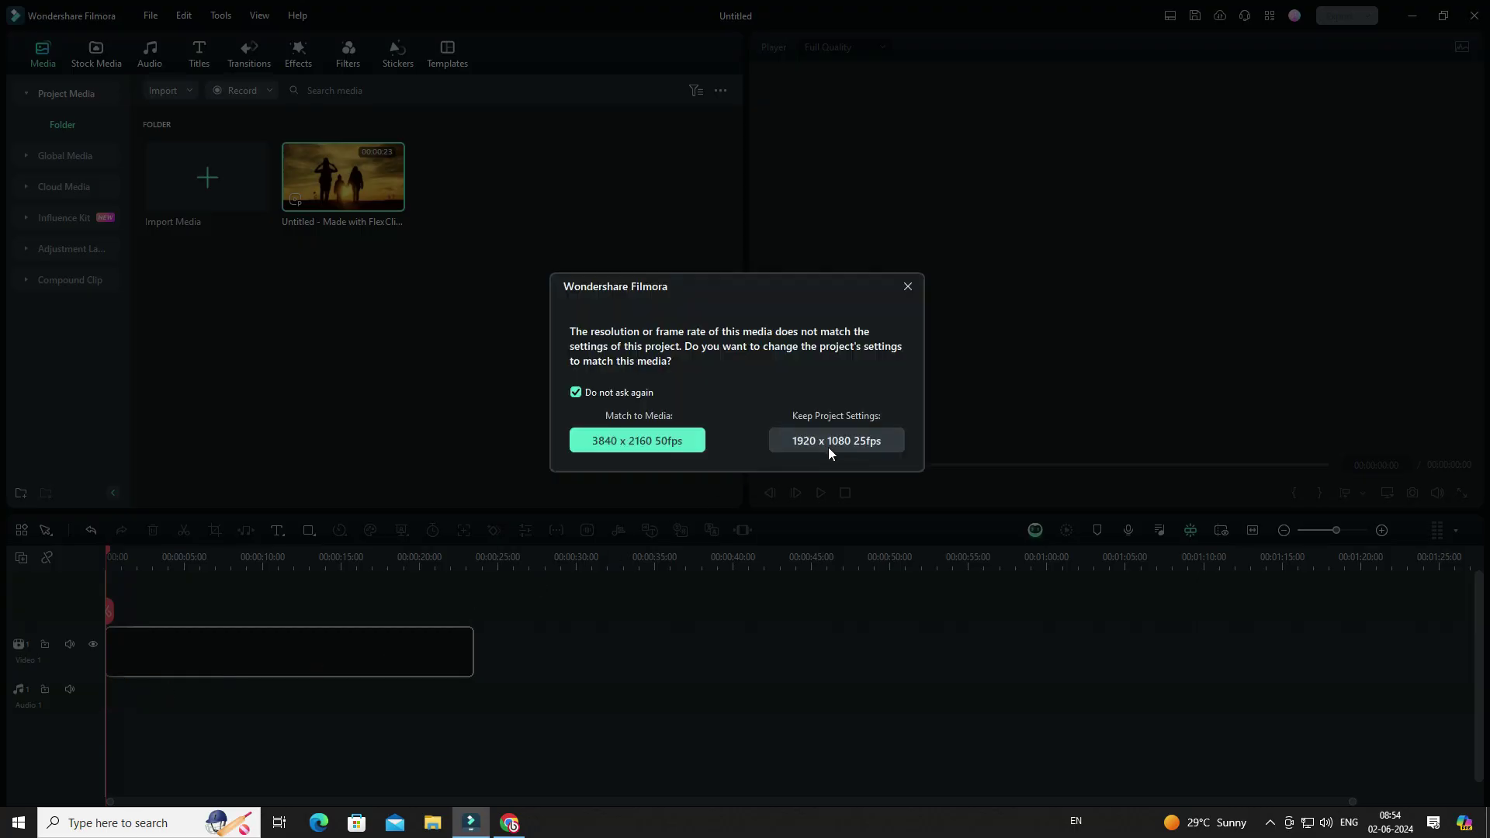
click(636, 440)
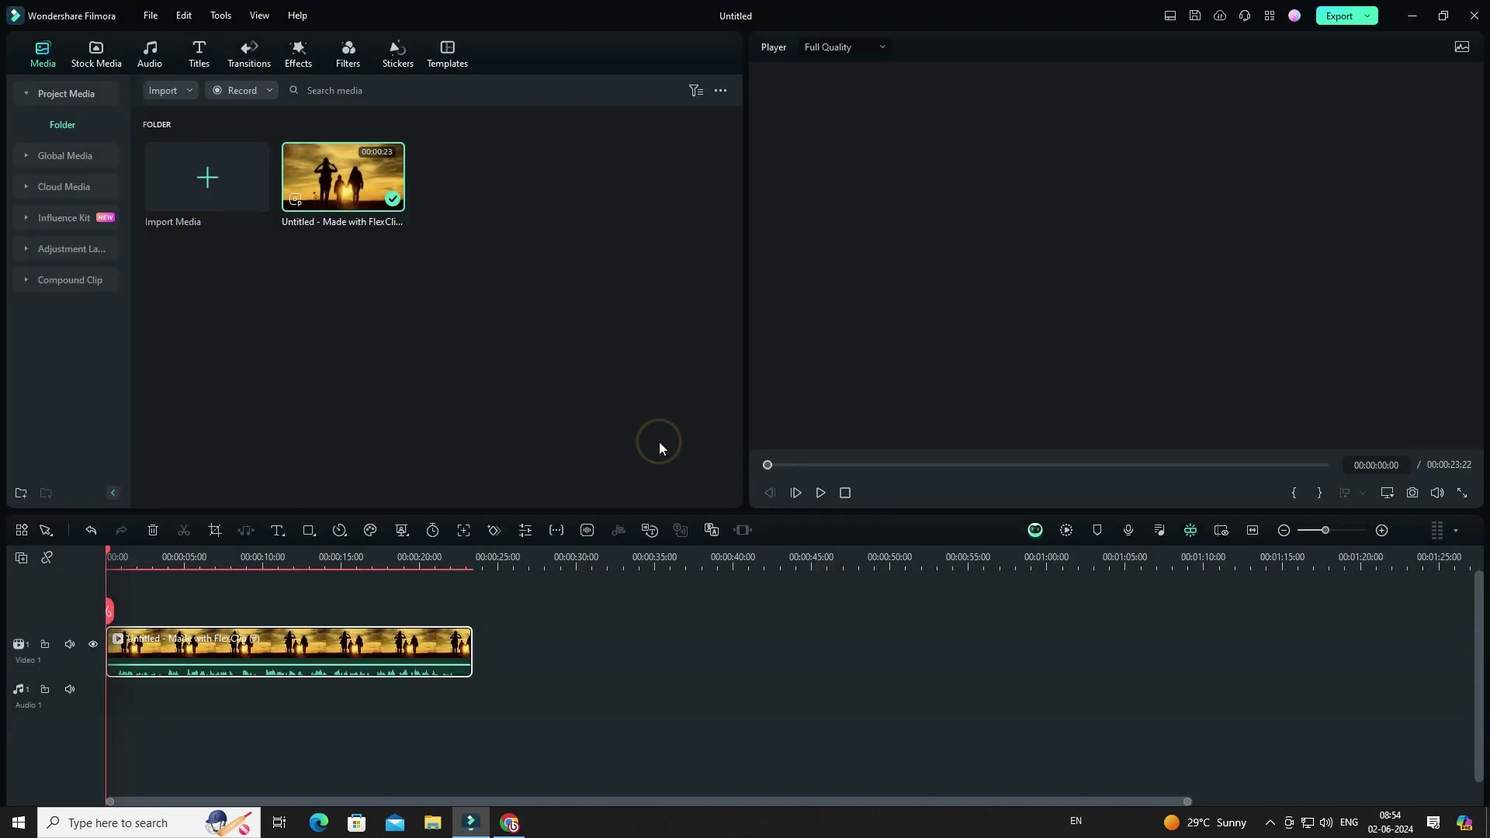
Play part of the clip, pause, and move the playhead back to about three seconds
click(822, 491)
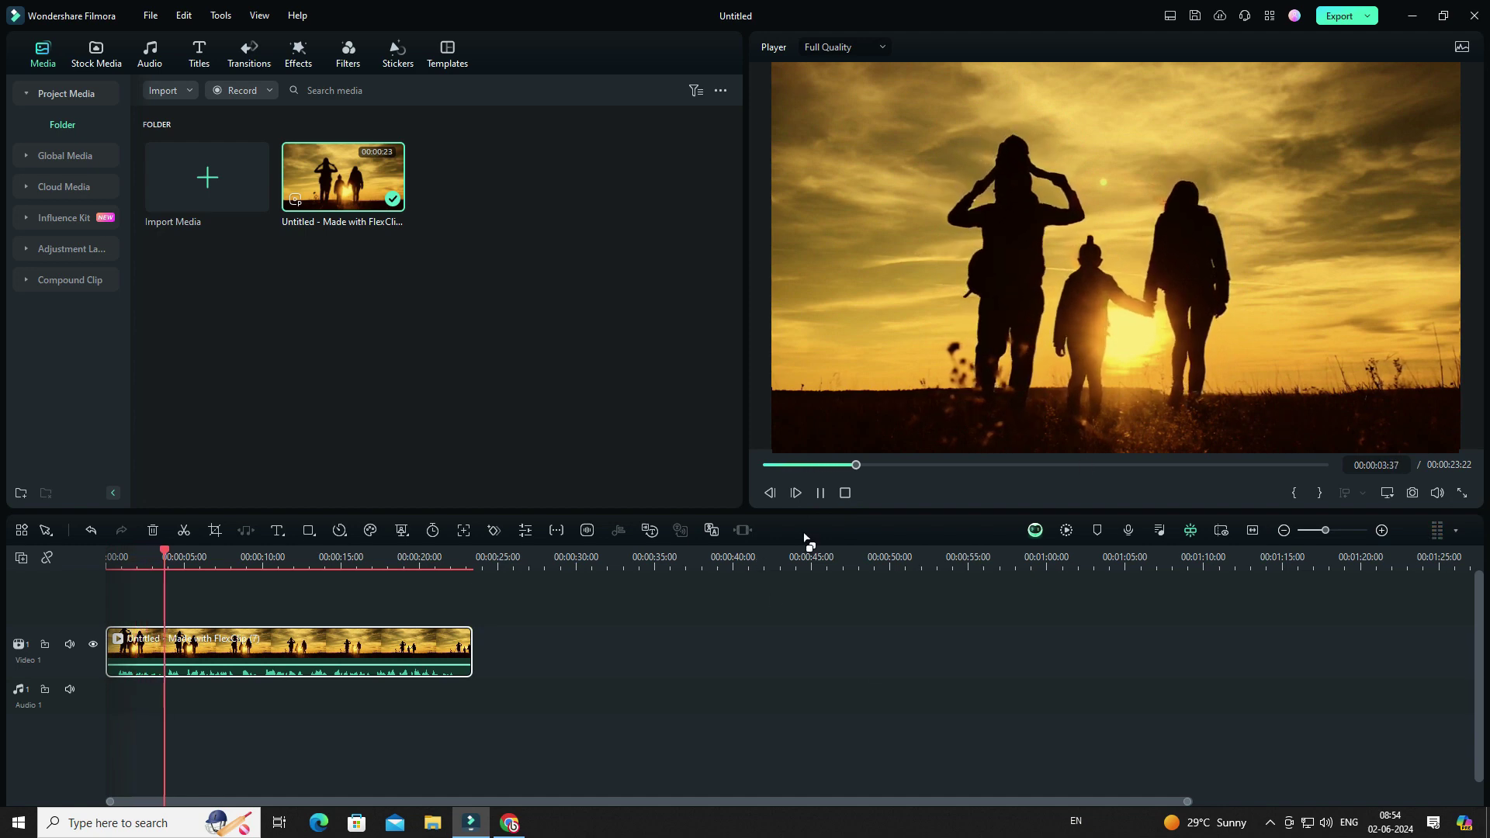
click(822, 493)
drag(204, 557, 159, 558)
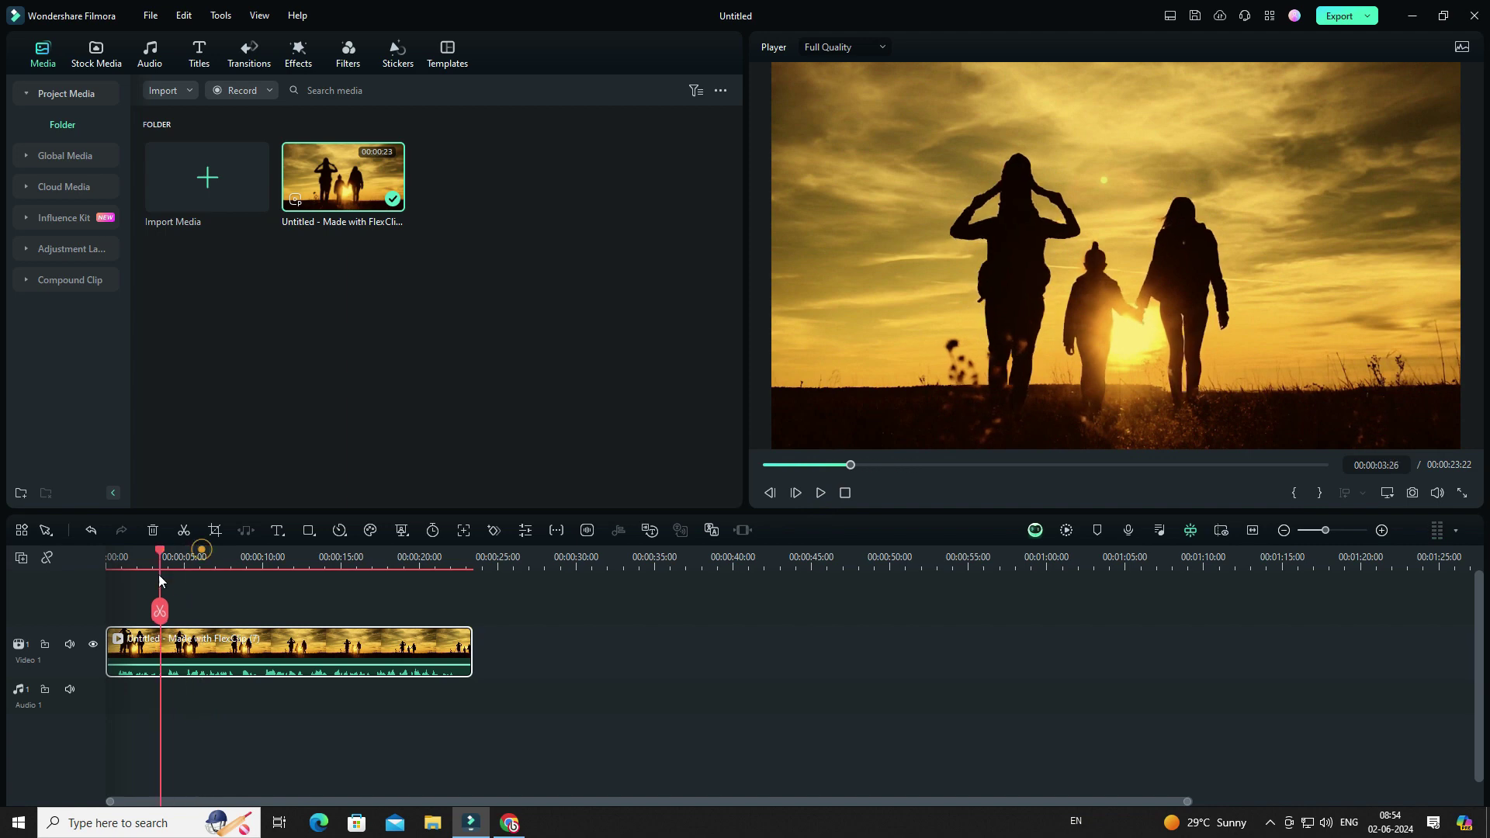
Run Speech-to-Text on the entire timeline with No Translation and automatic active words enabled
right_click(281, 648)
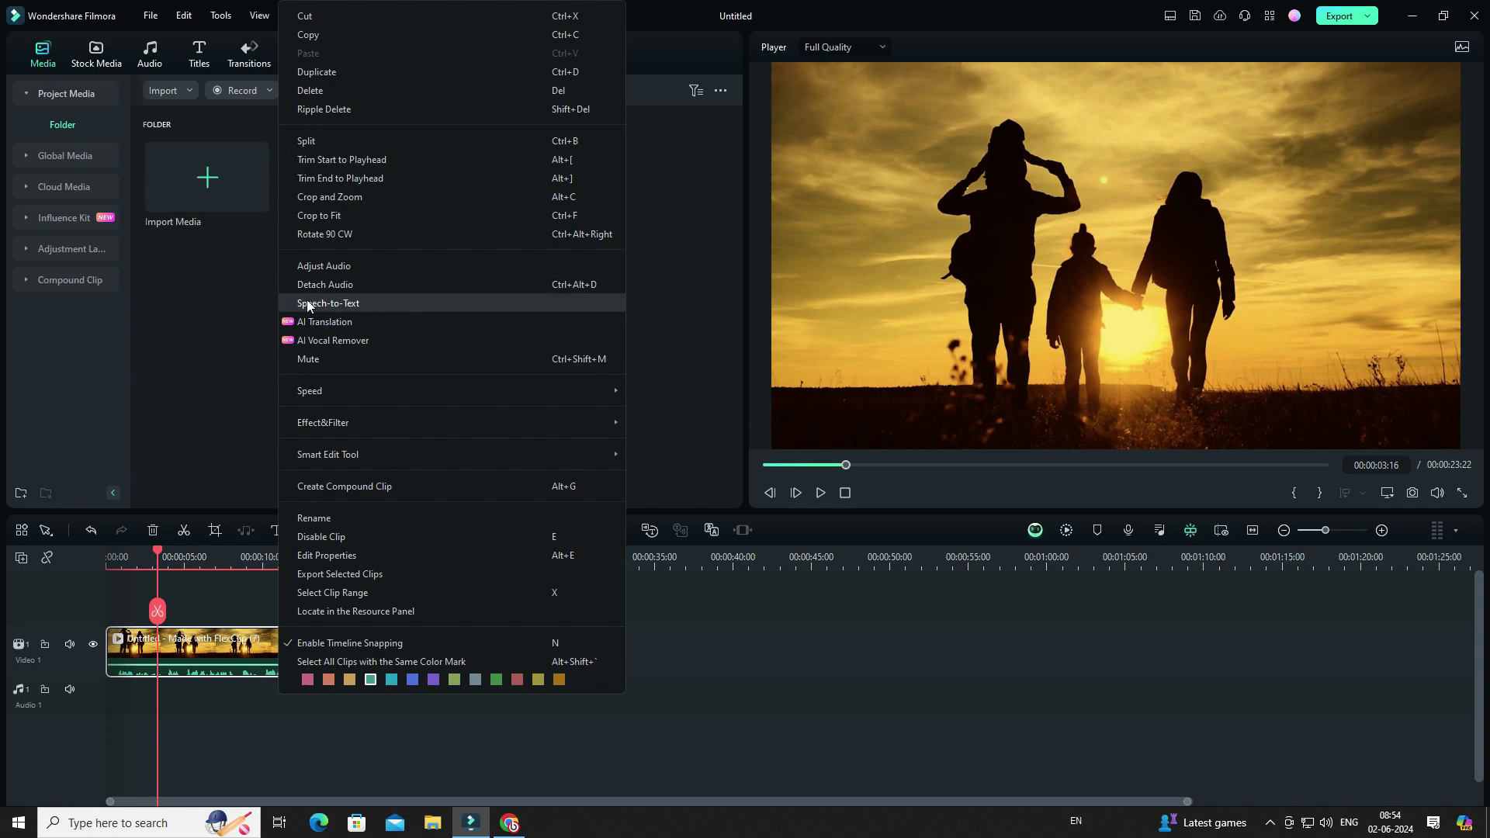
click(355, 303)
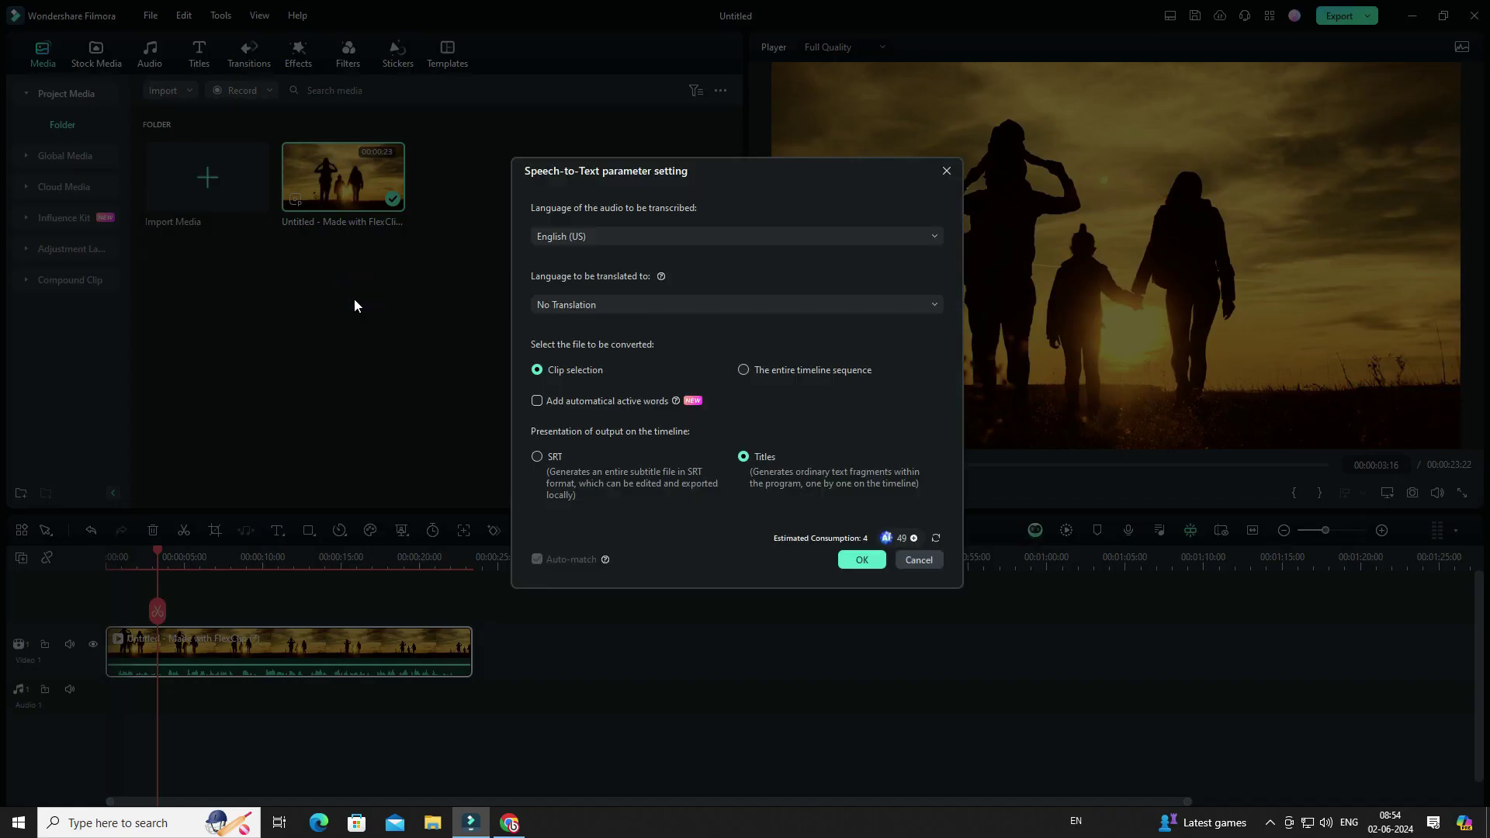
click(902, 304)
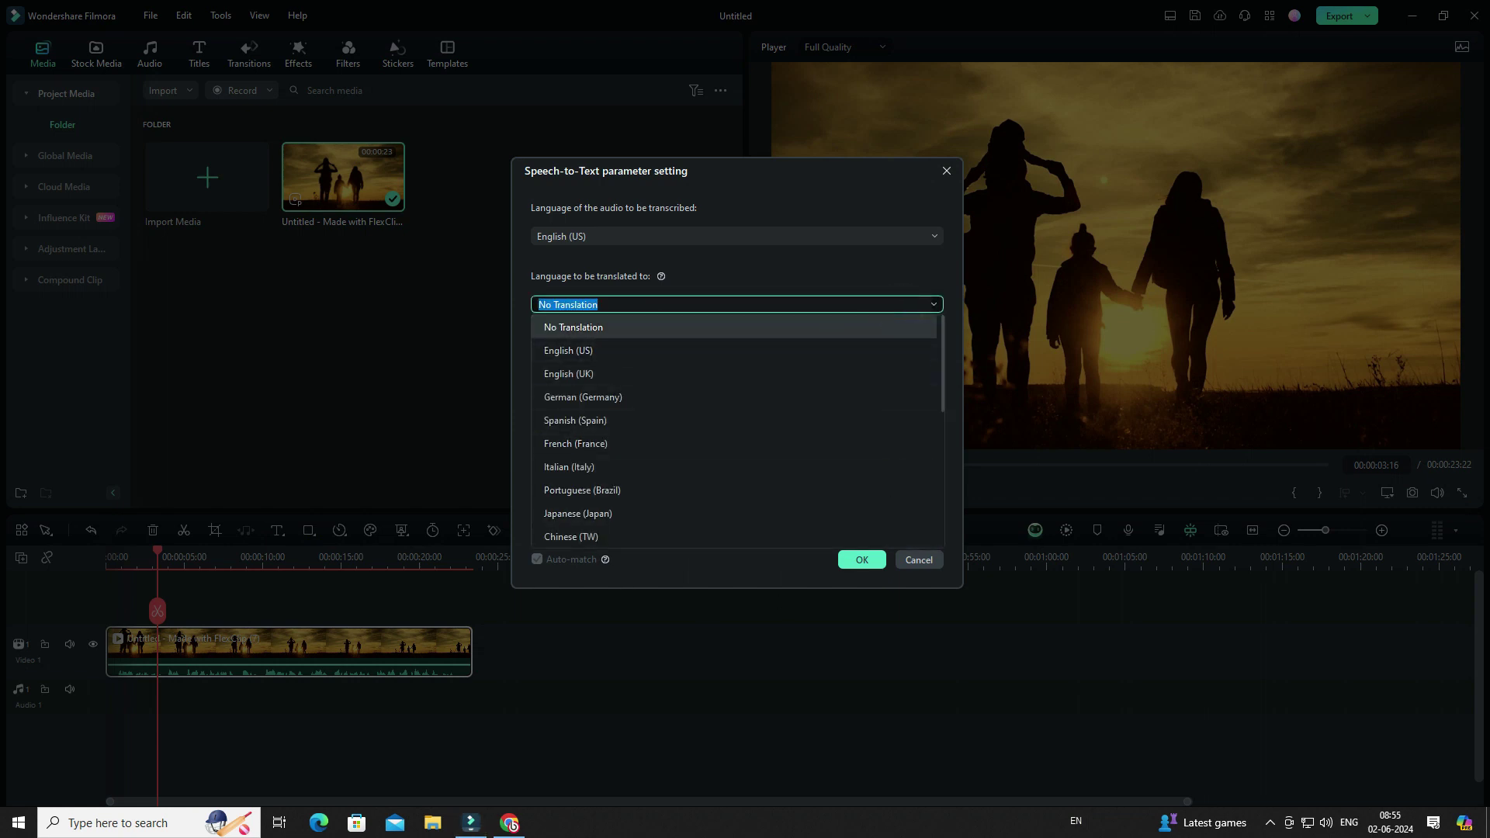
click(467, 247)
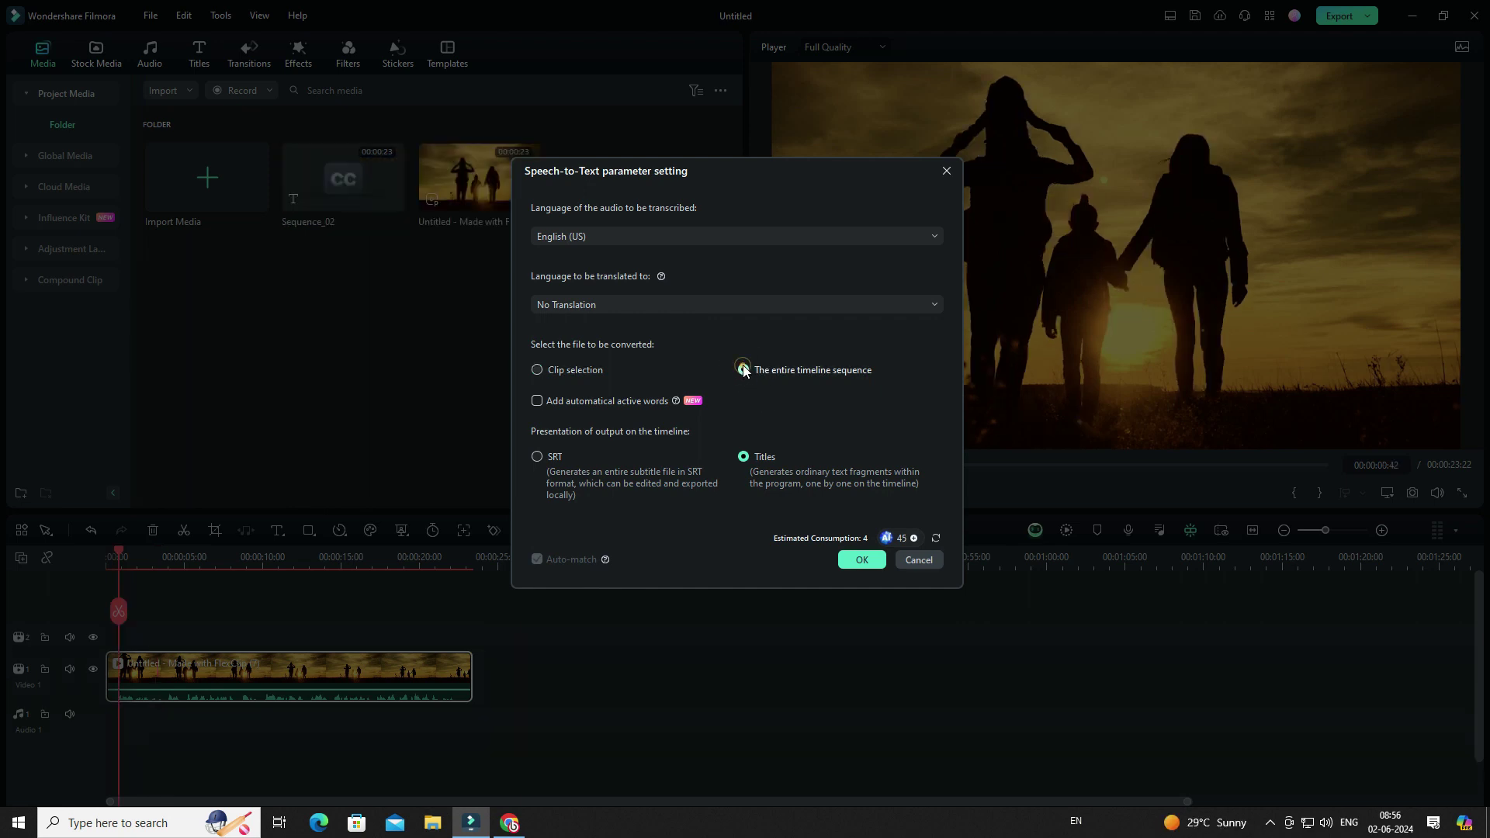
click(743, 370)
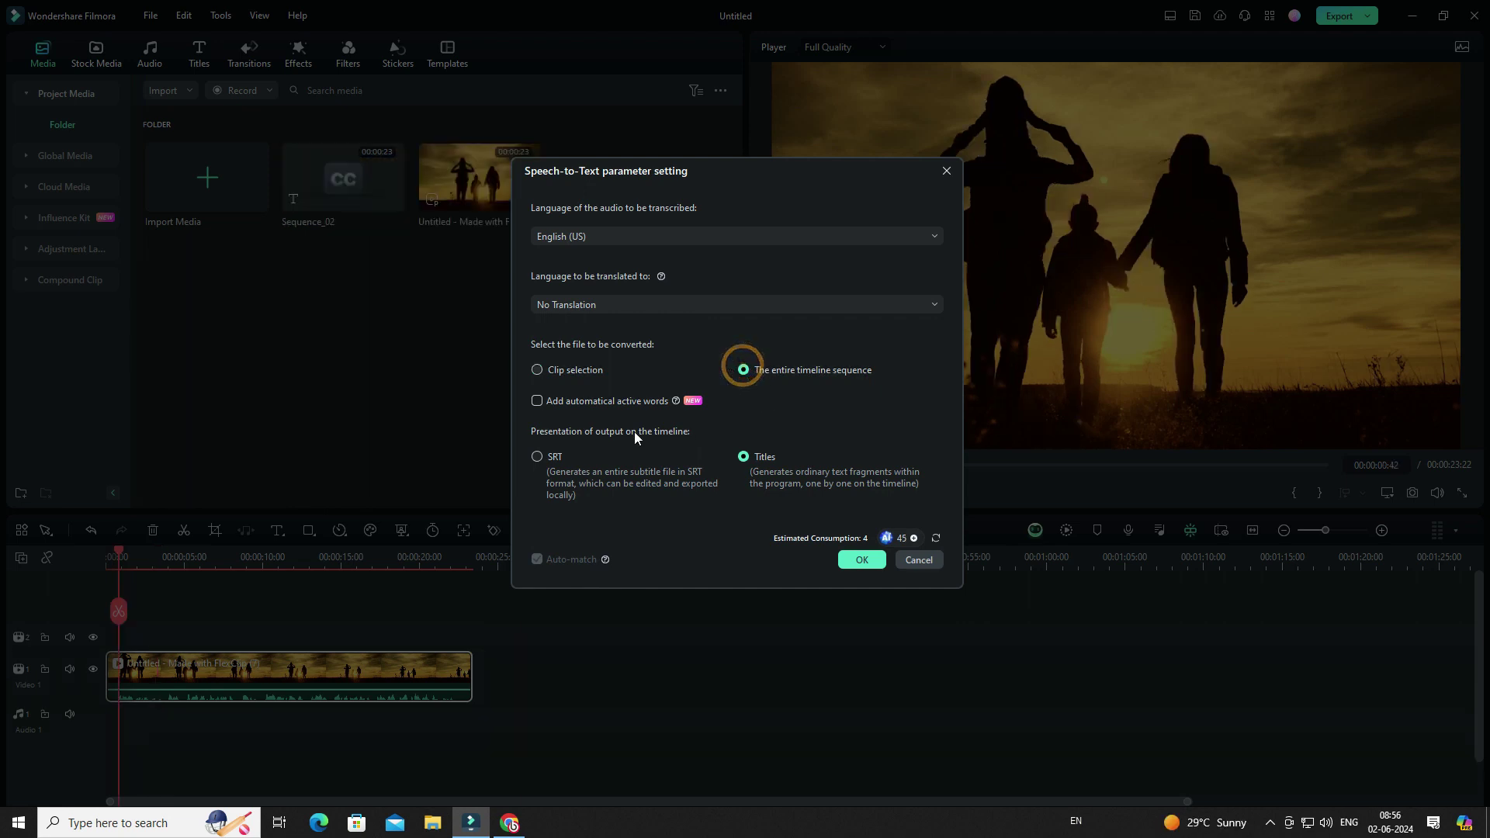
click(537, 401)
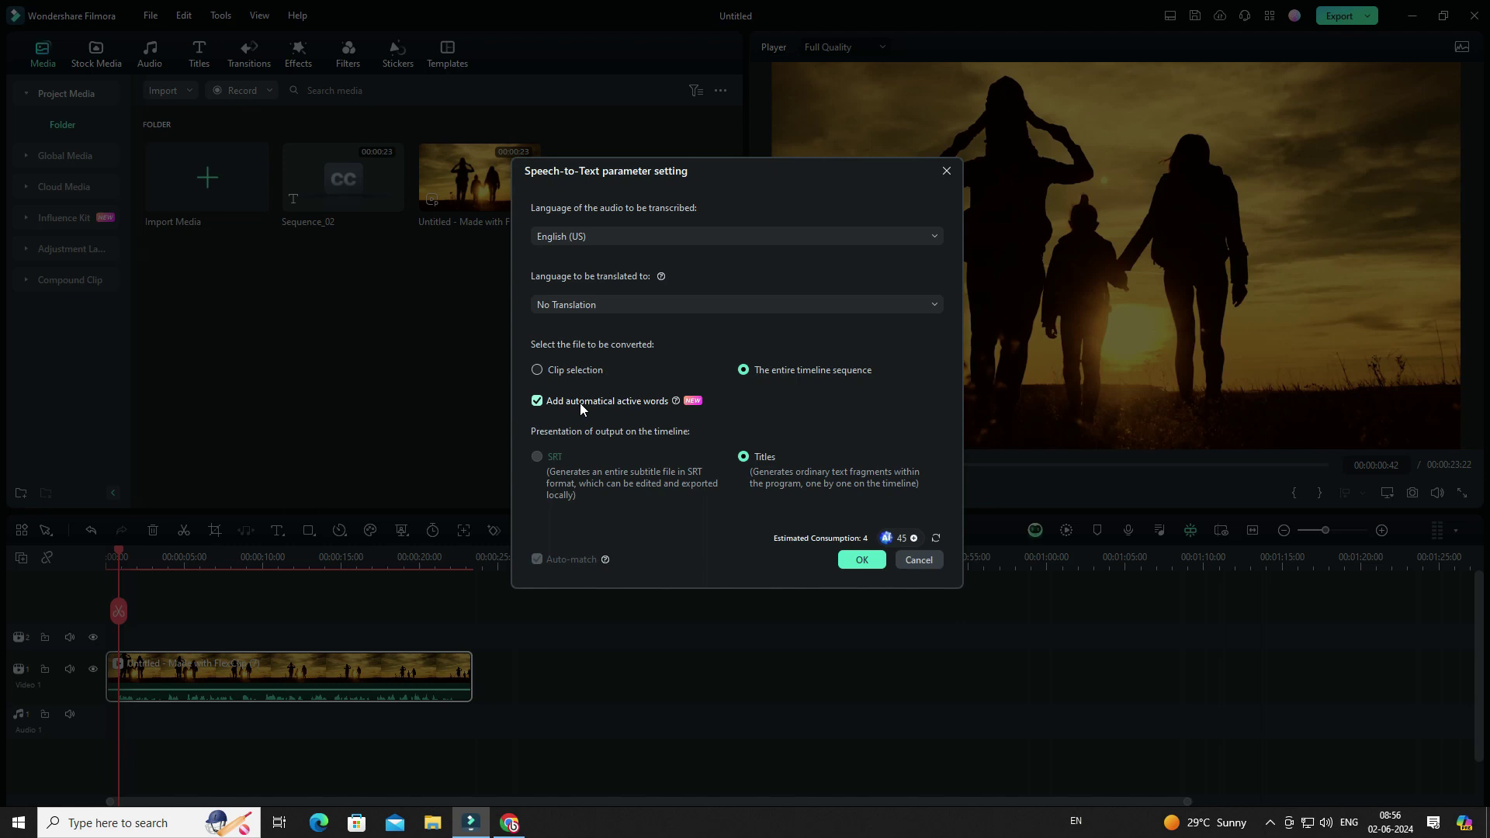
click(864, 562)
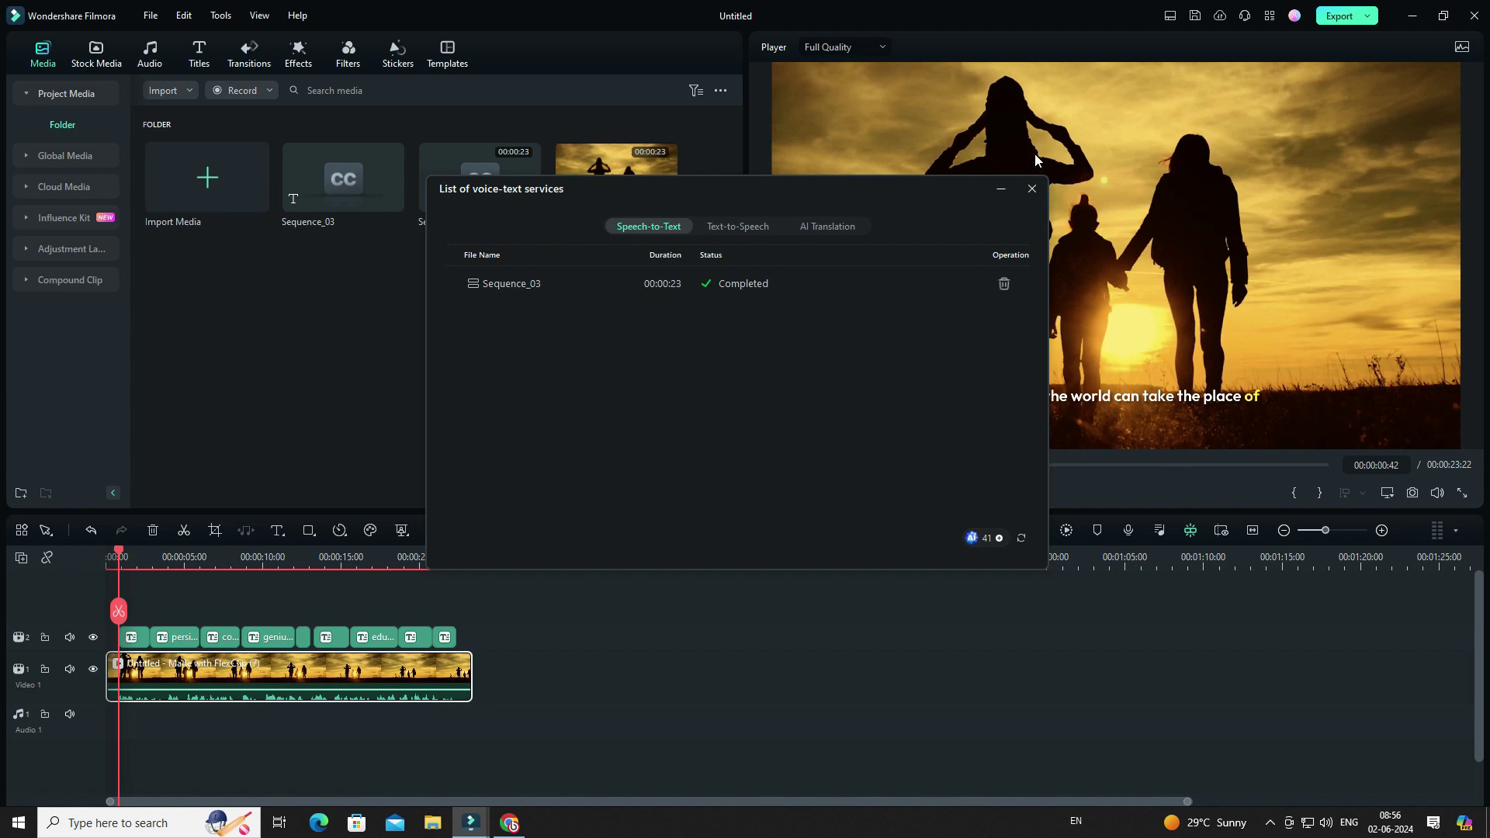
Close the completed transcription list and play the video with its new captions
click(1033, 190)
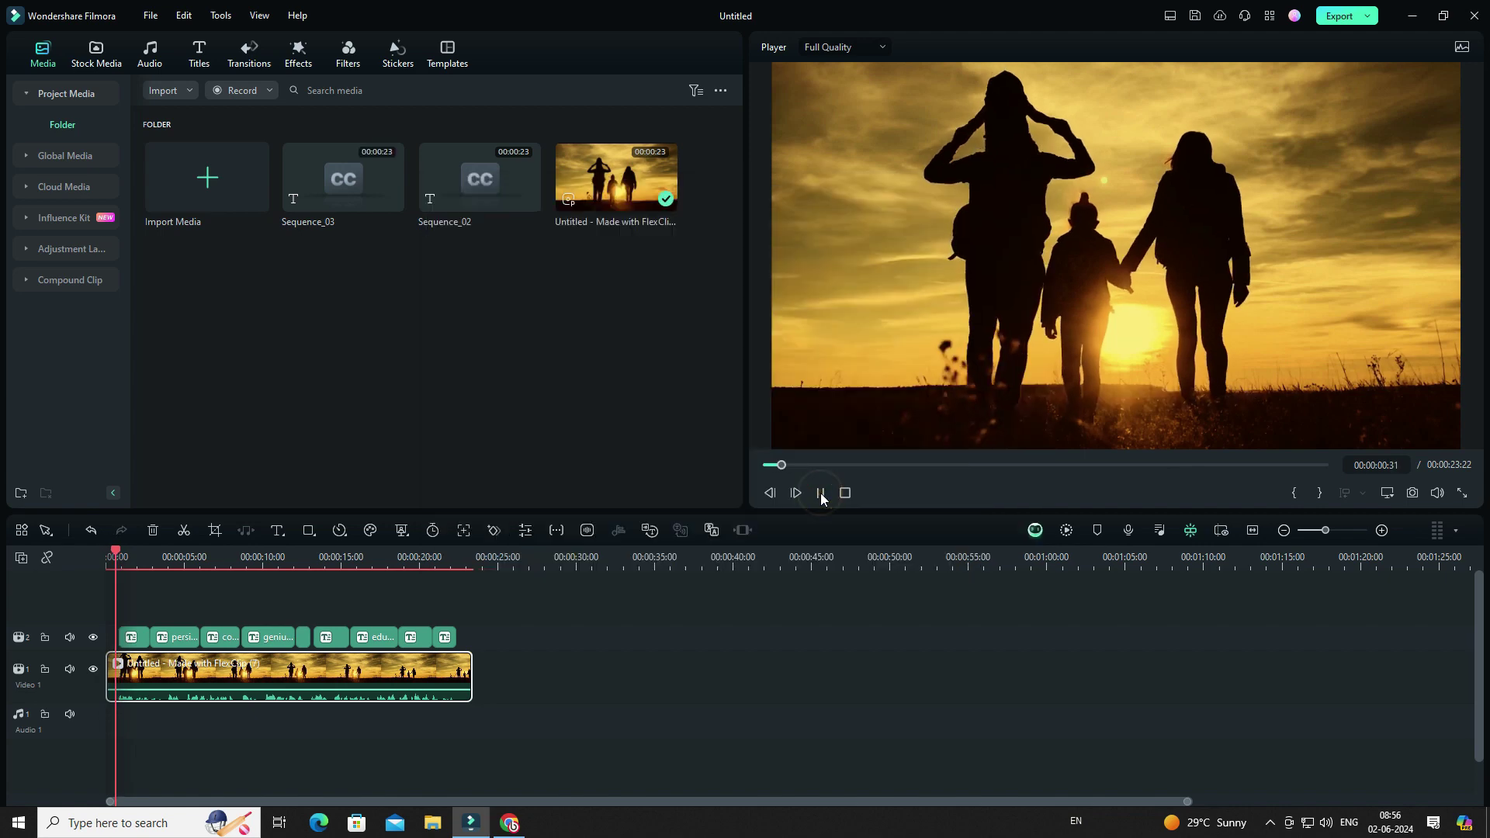
click(820, 491)
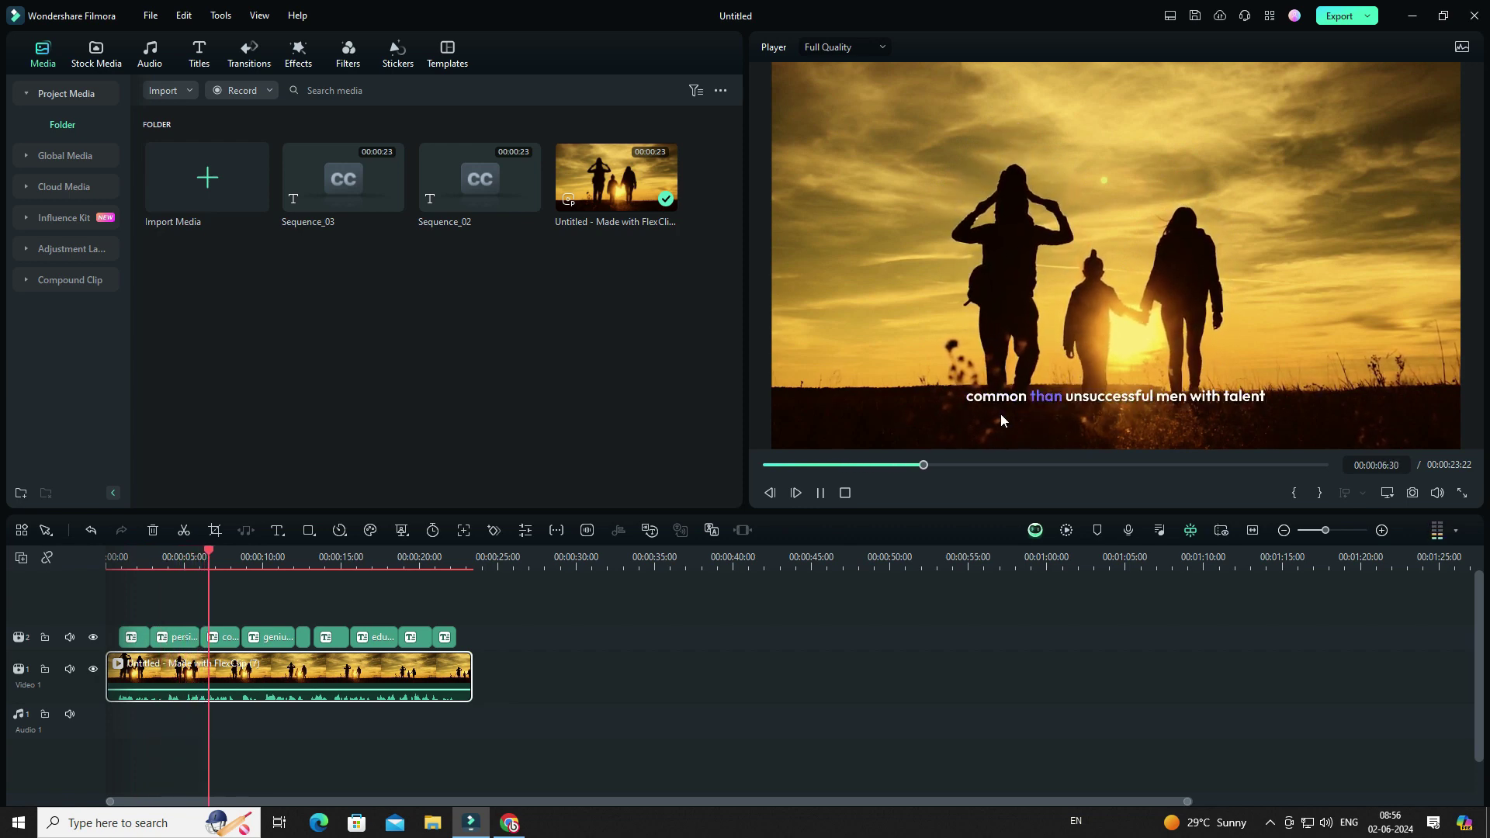
Open the first caption clip, try the green-word template, and preview it
click(126, 557)
click(135, 640)
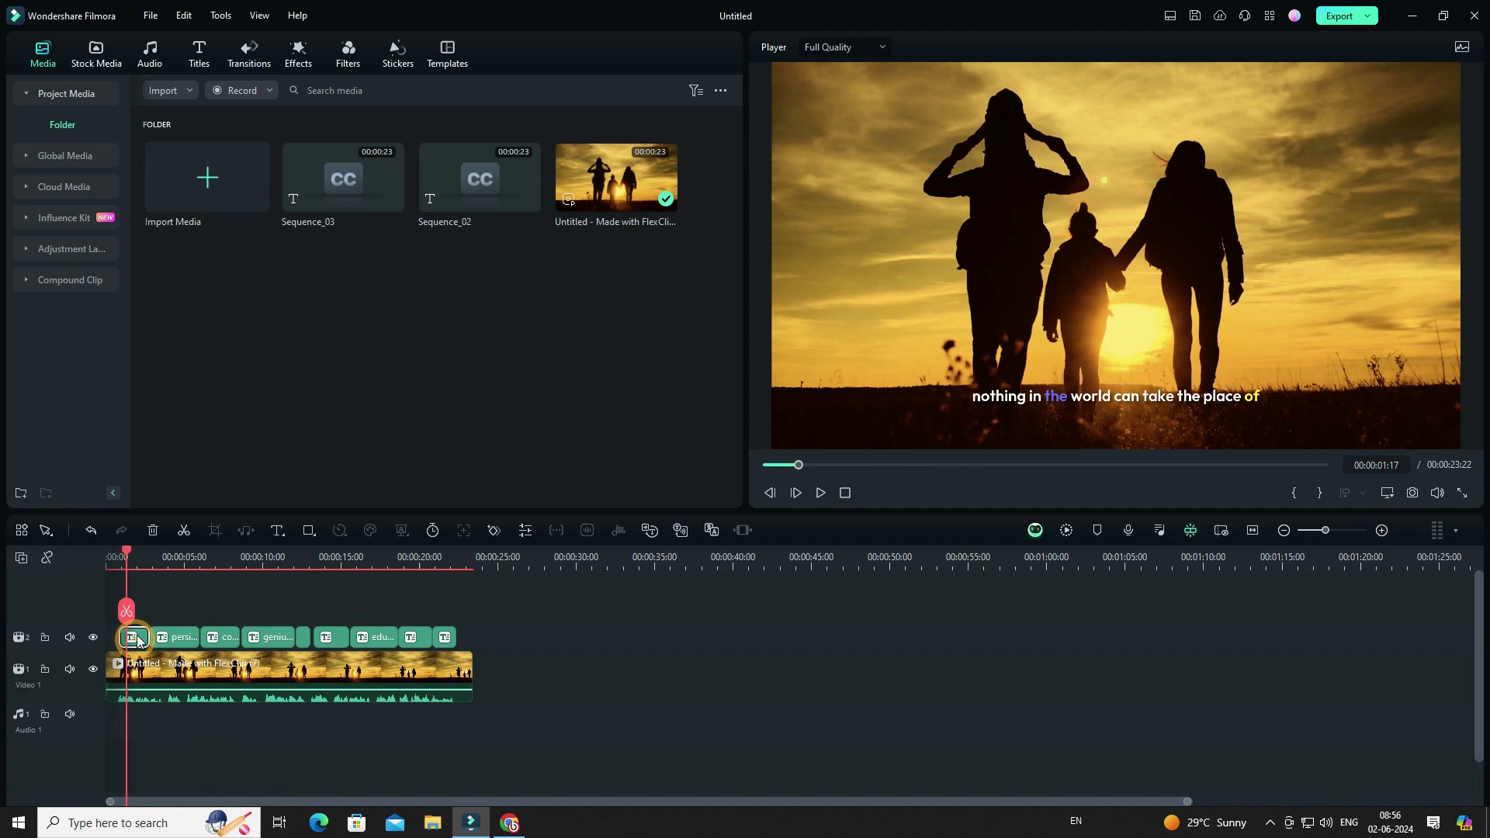
double_click(135, 640)
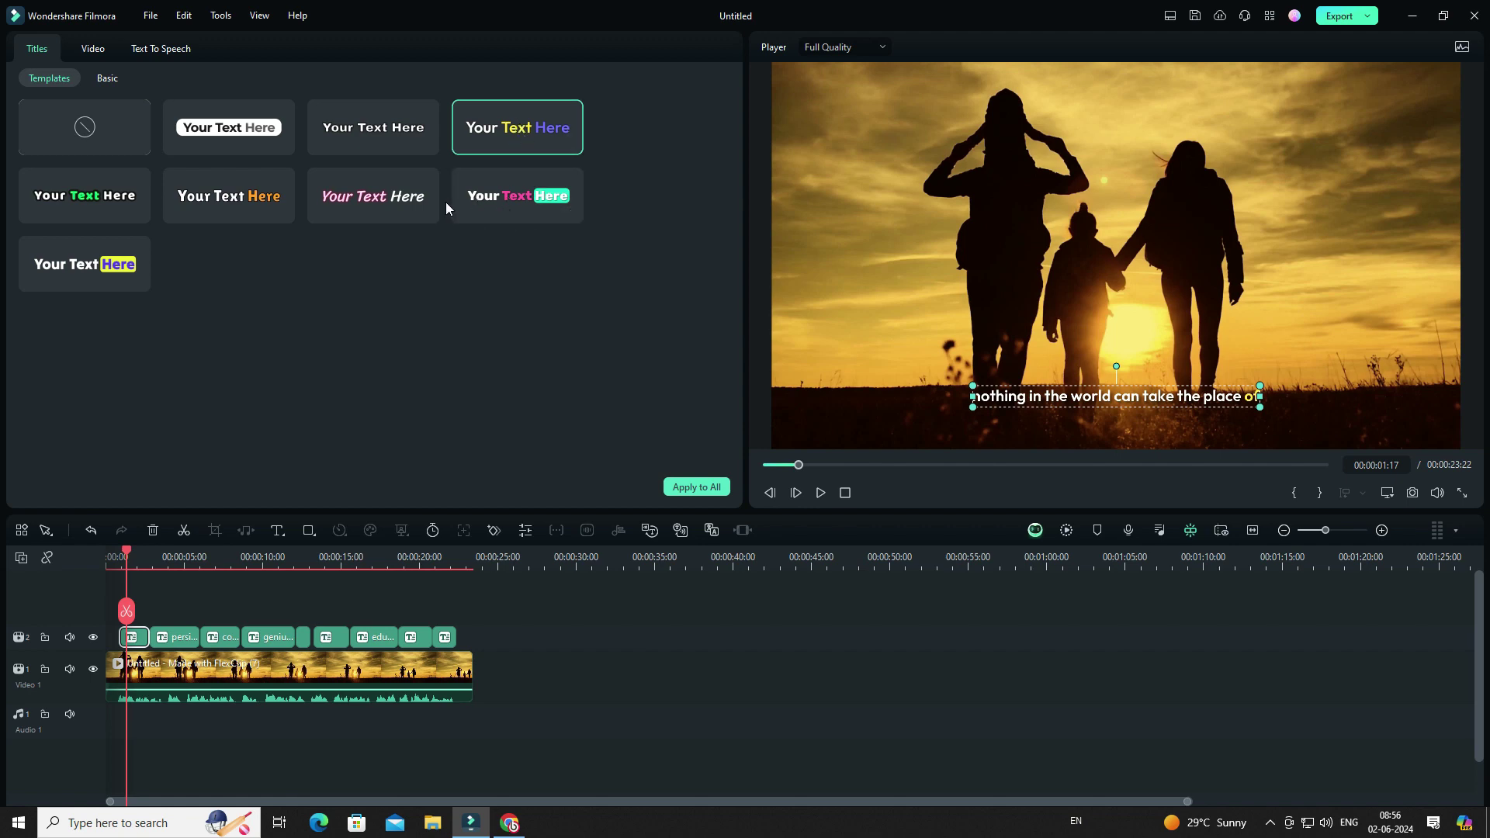
click(62, 212)
click(794, 492)
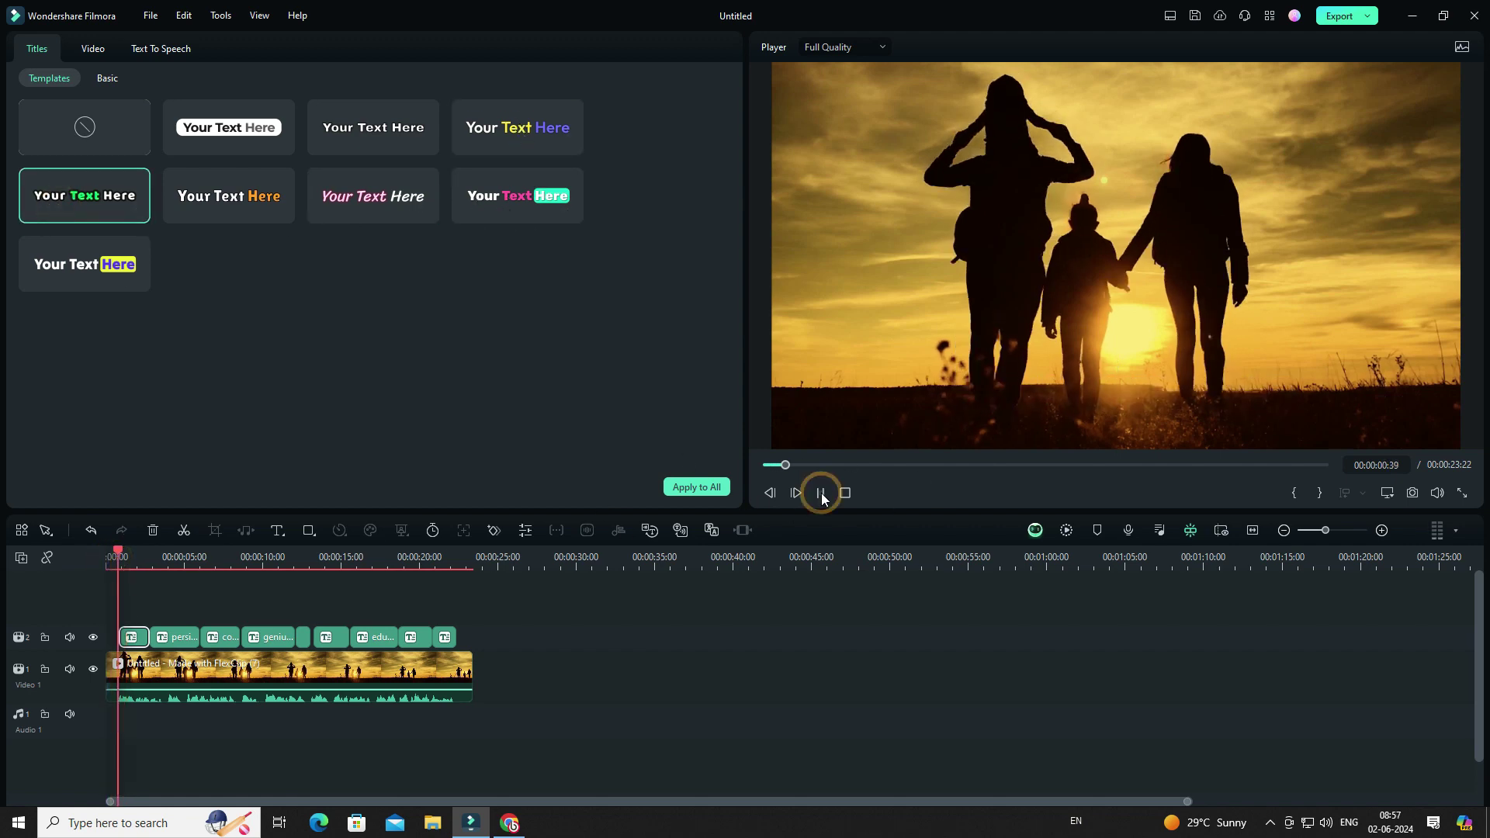
click(129, 559)
Try the orange-word template, apply the pink/cyan 'Here' template, and preview from the start
click(229, 195)
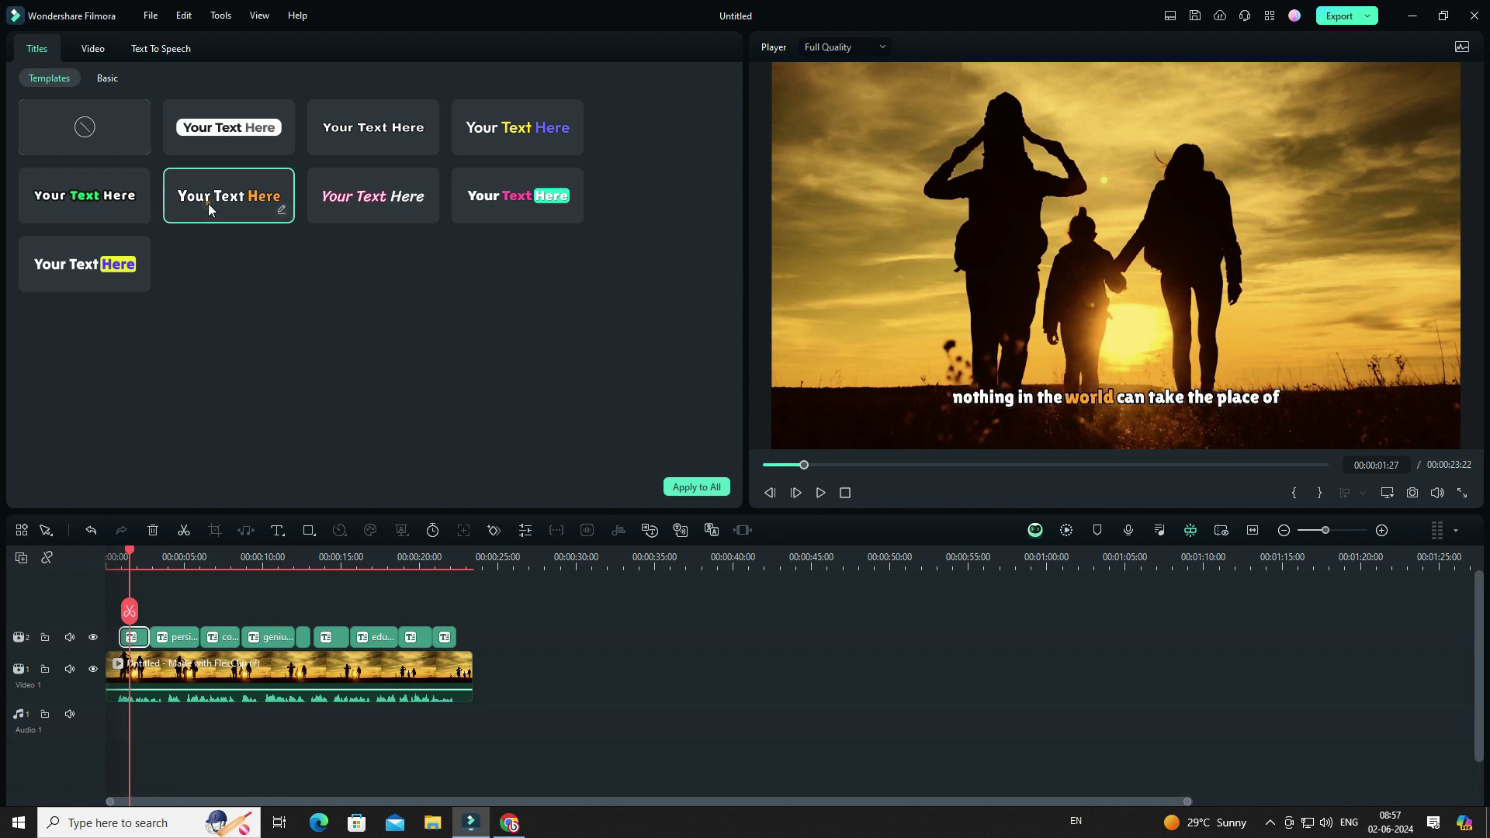
click(794, 493)
click(818, 494)
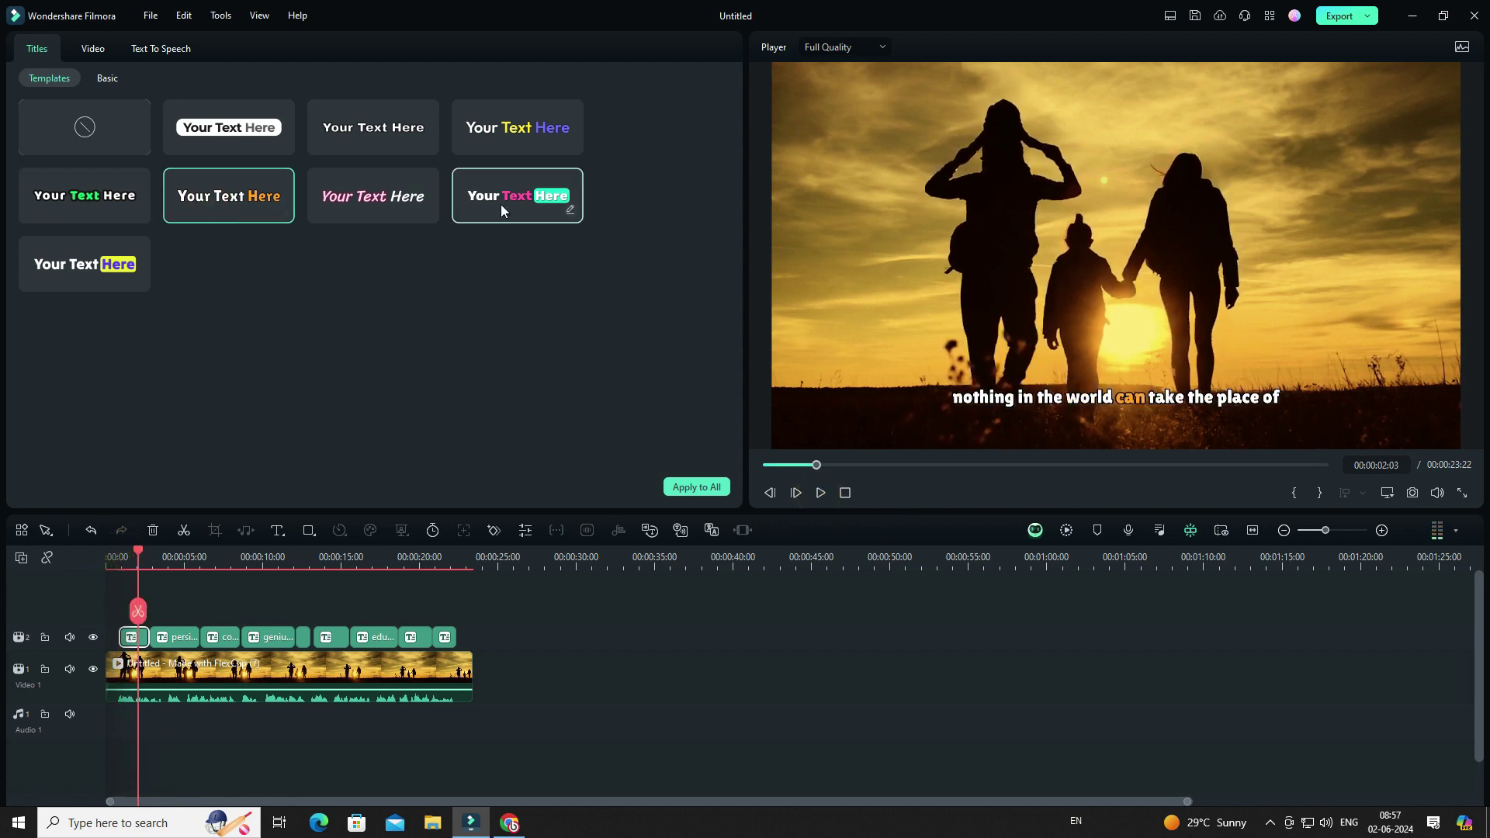
click(502, 210)
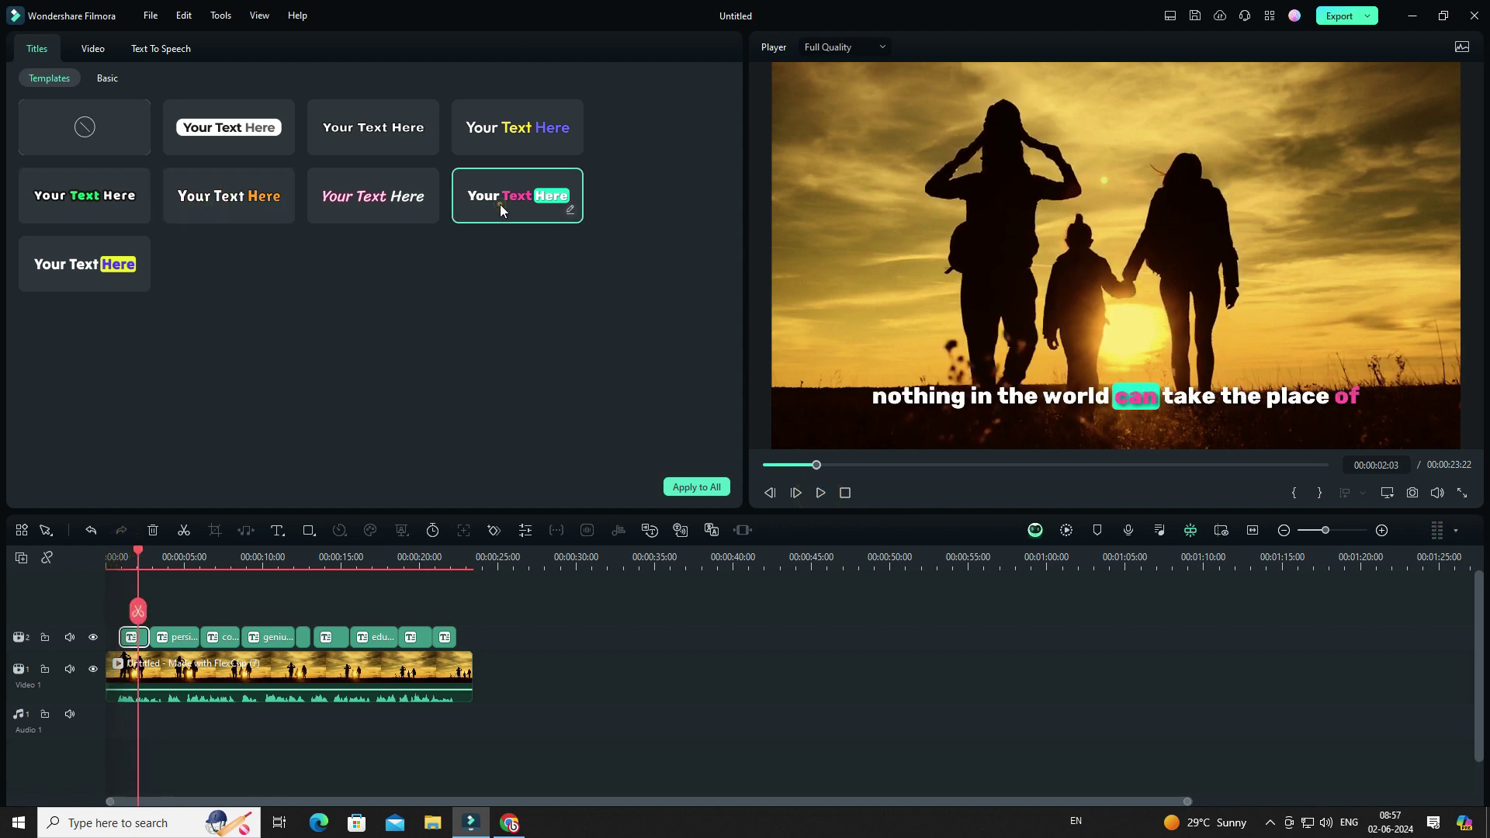
click(115, 559)
click(820, 491)
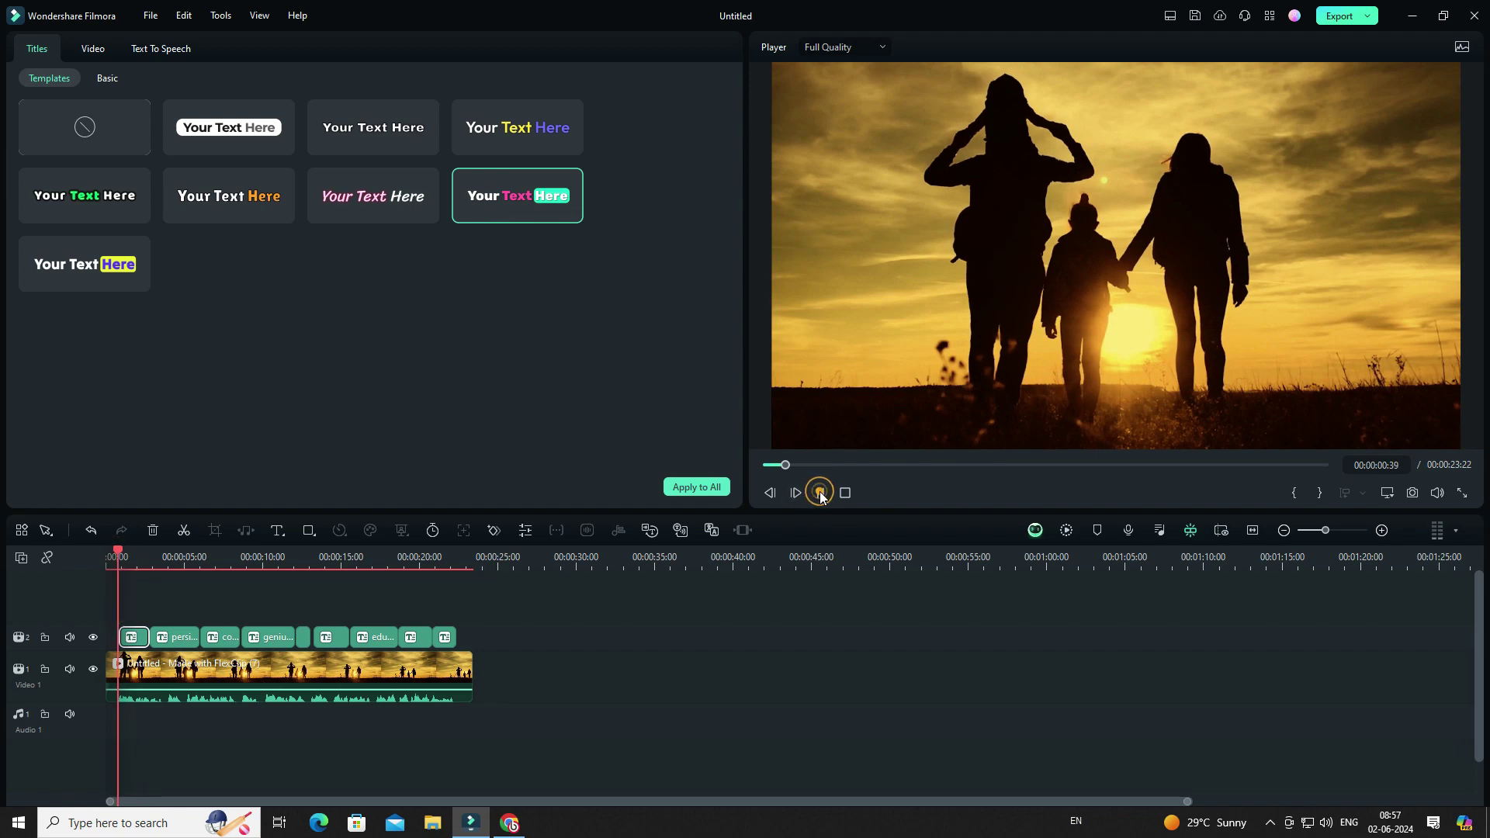
click(819, 492)
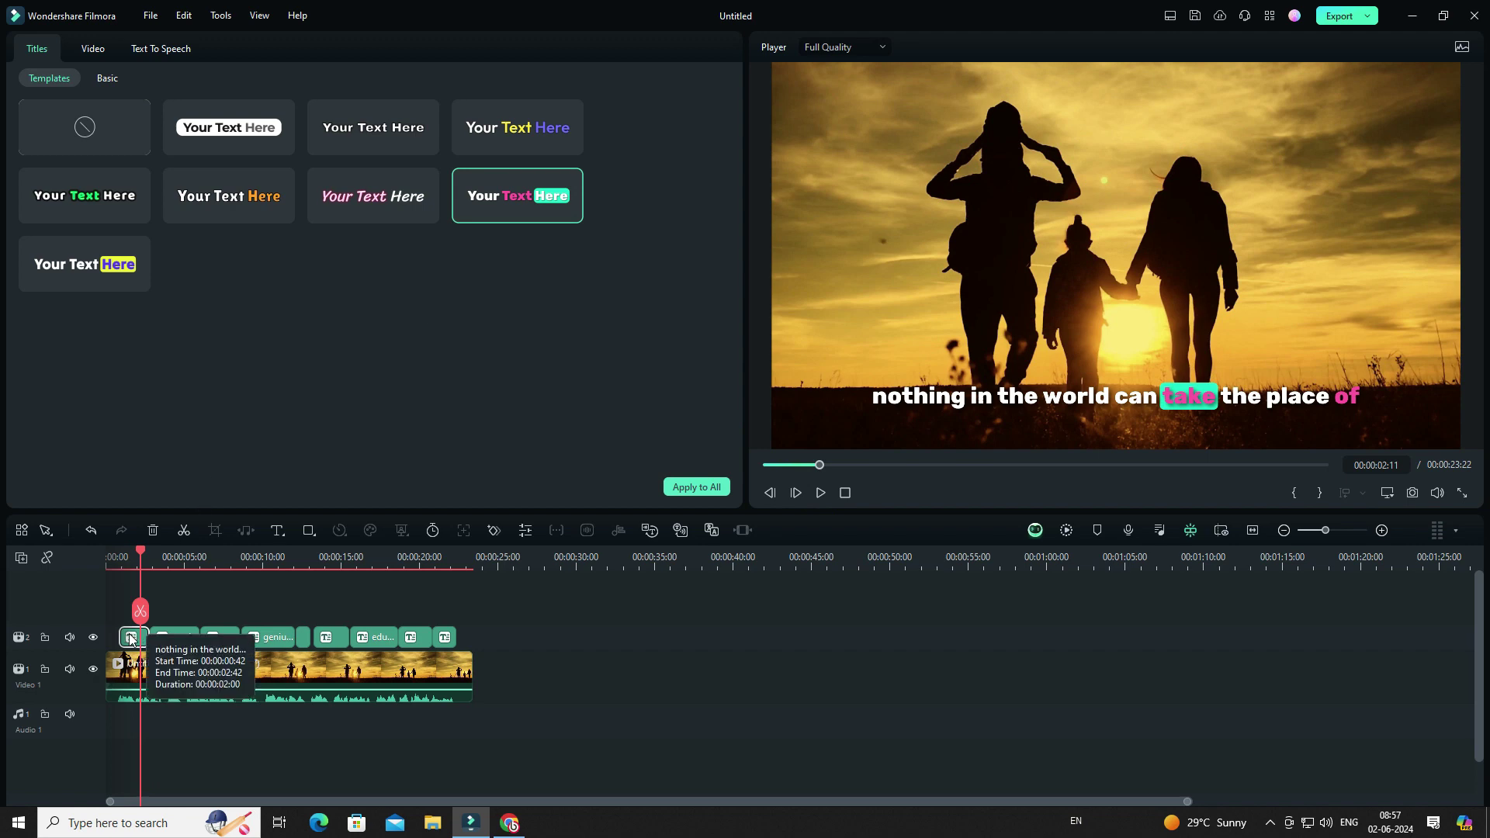
Set the Active Words background colour to green under Titles > Basic
click(107, 79)
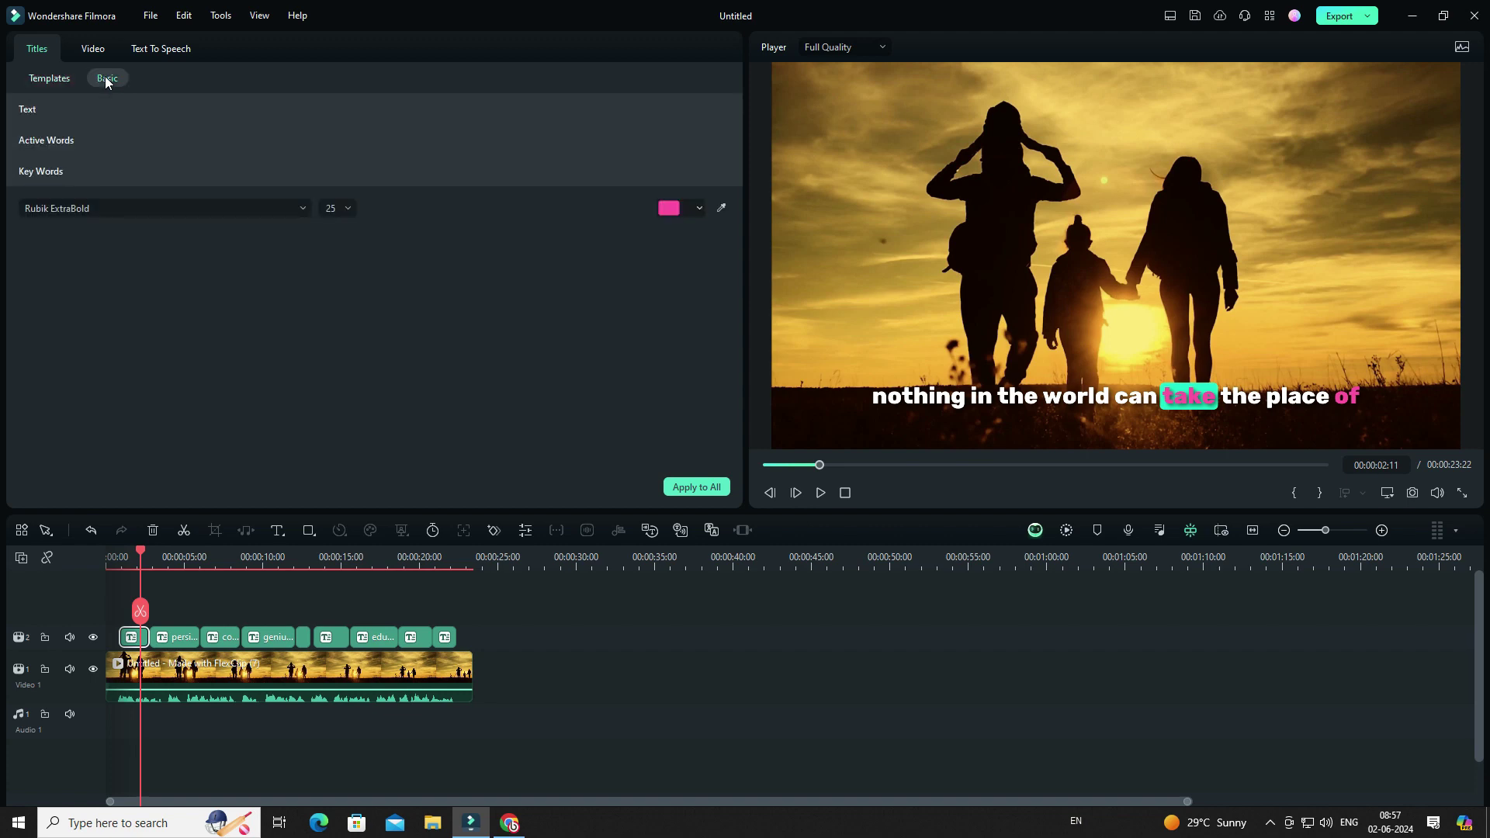
click(84, 140)
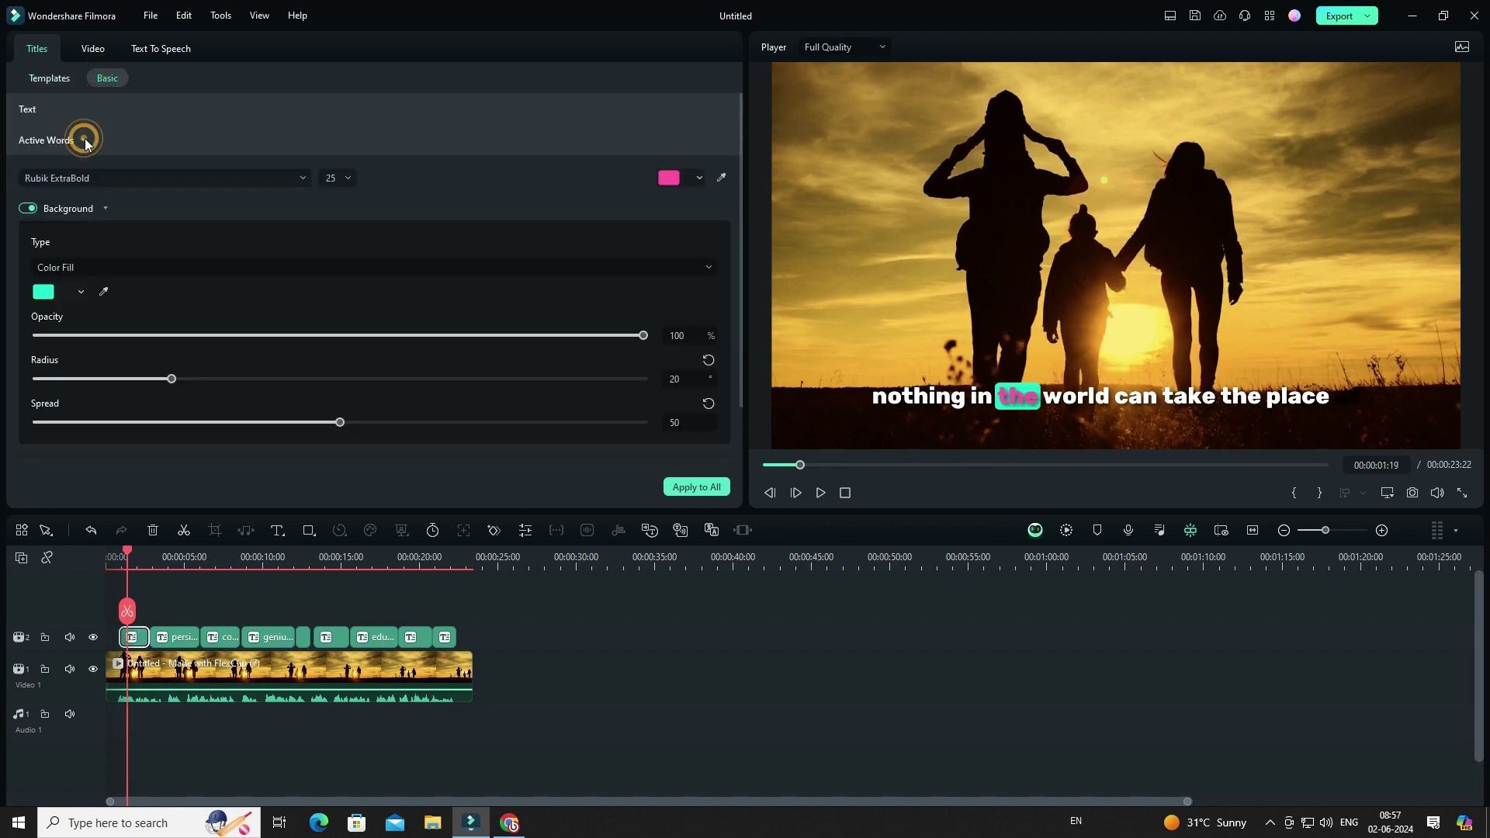
click(81, 290)
click(88, 360)
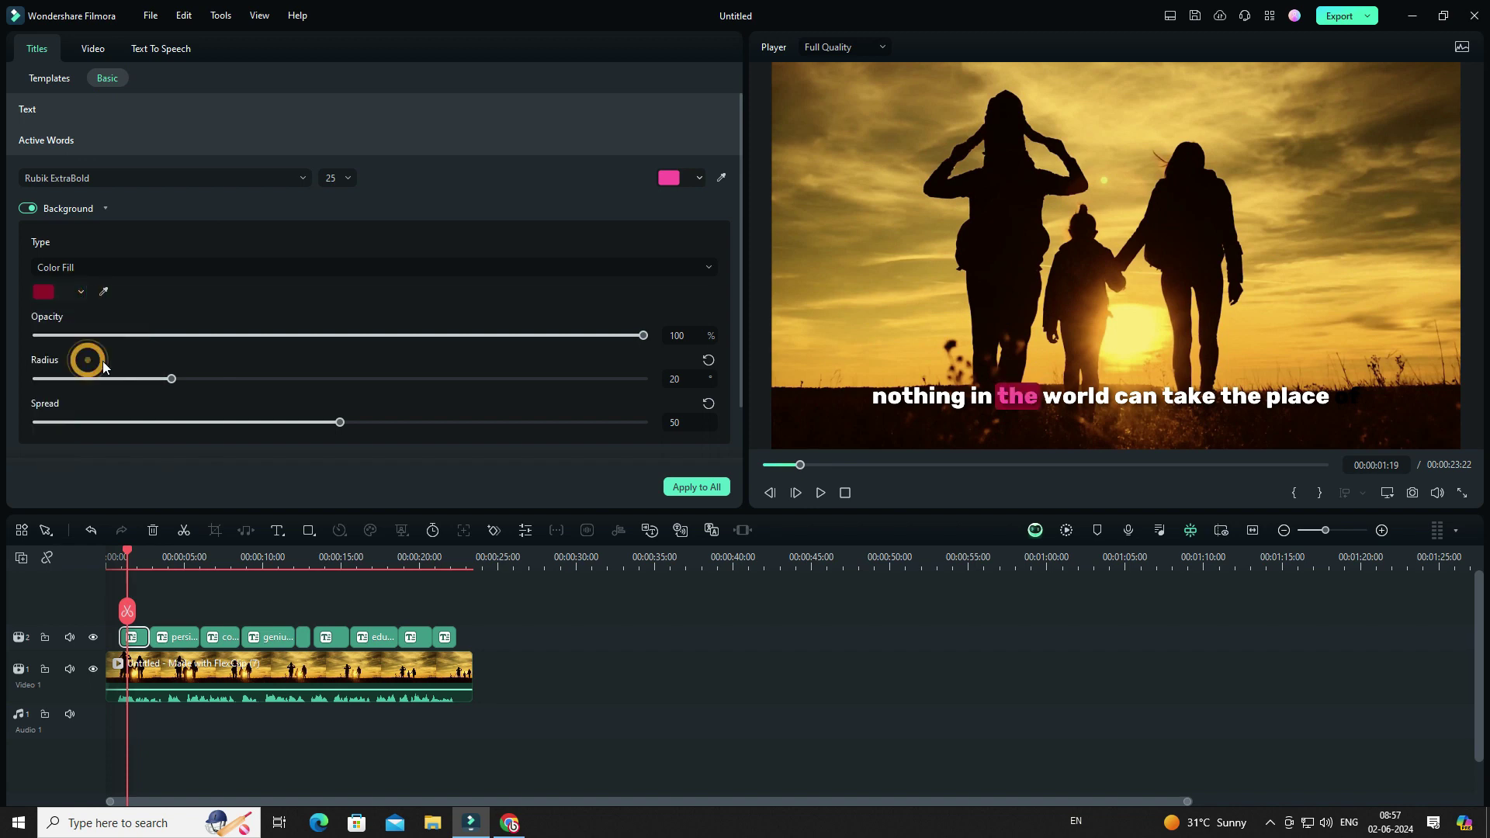
click(81, 291)
click(88, 337)
click(80, 291)
click(47, 344)
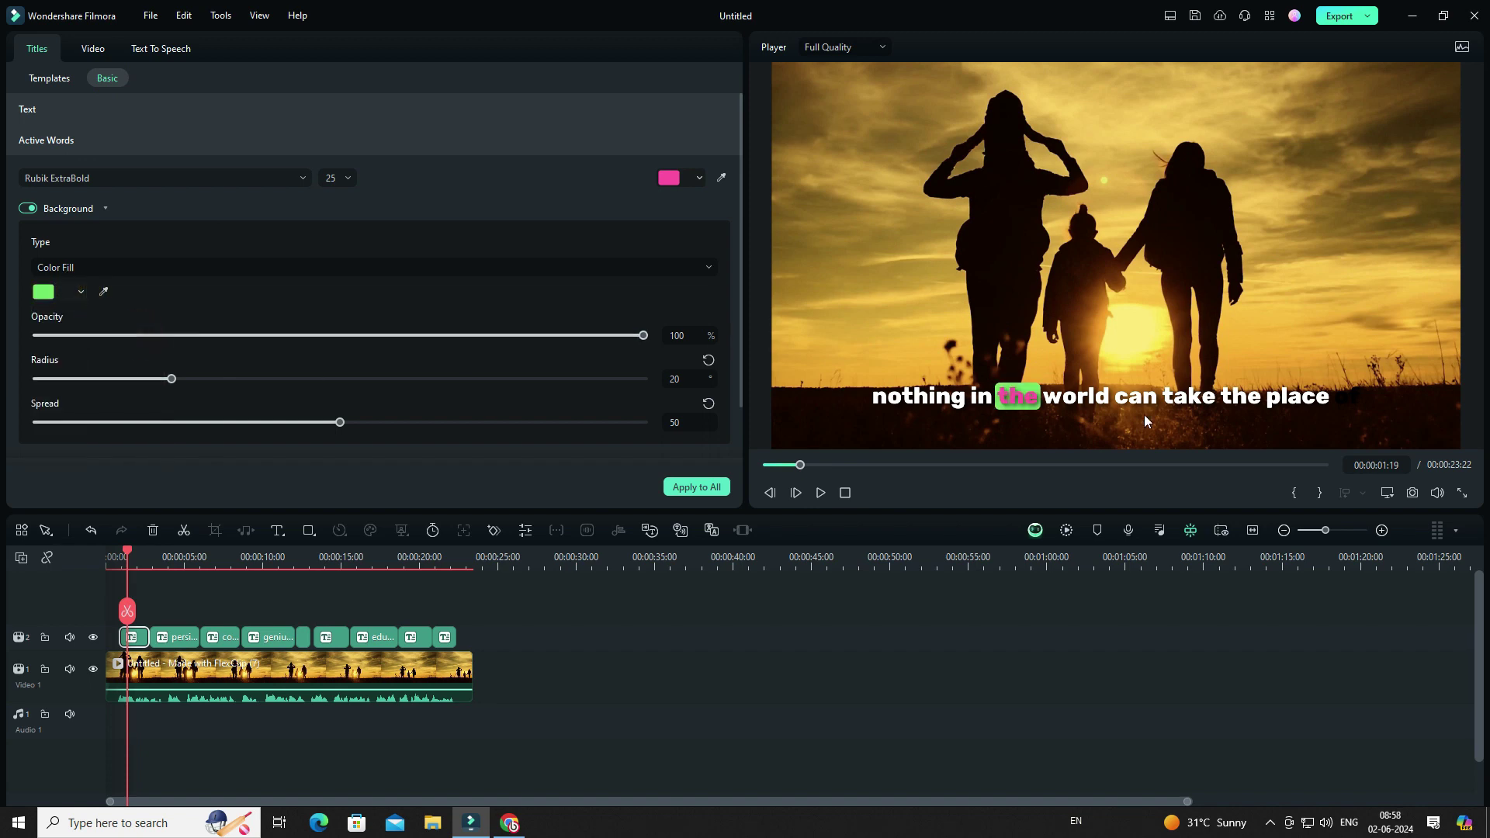
scroll(184, 359, down, 2)
Apply the green highlight to all subtitle clips, then scrub and play to check
click(696, 487)
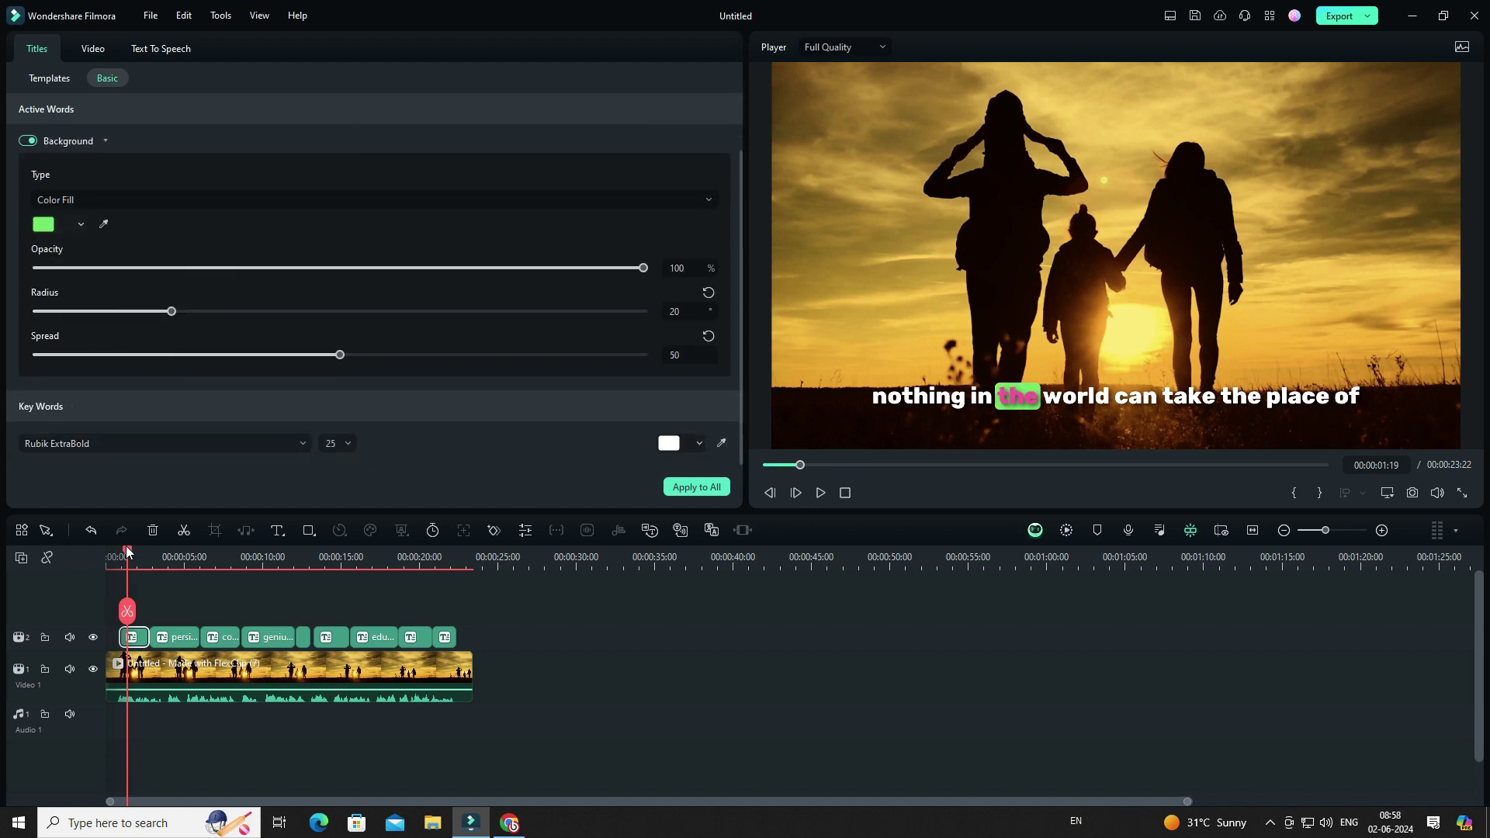
click(180, 556)
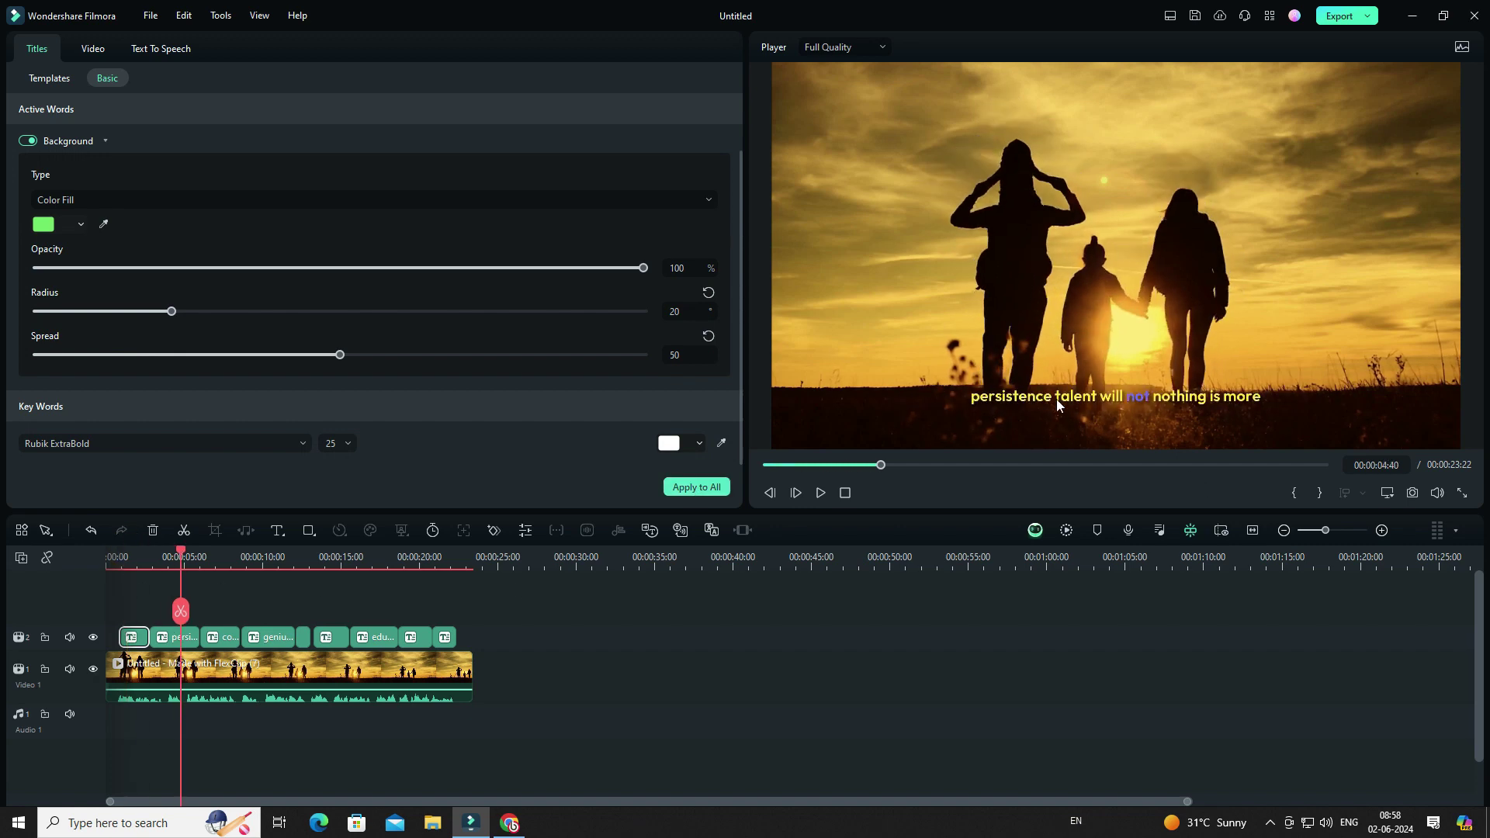
click(134, 557)
click(697, 486)
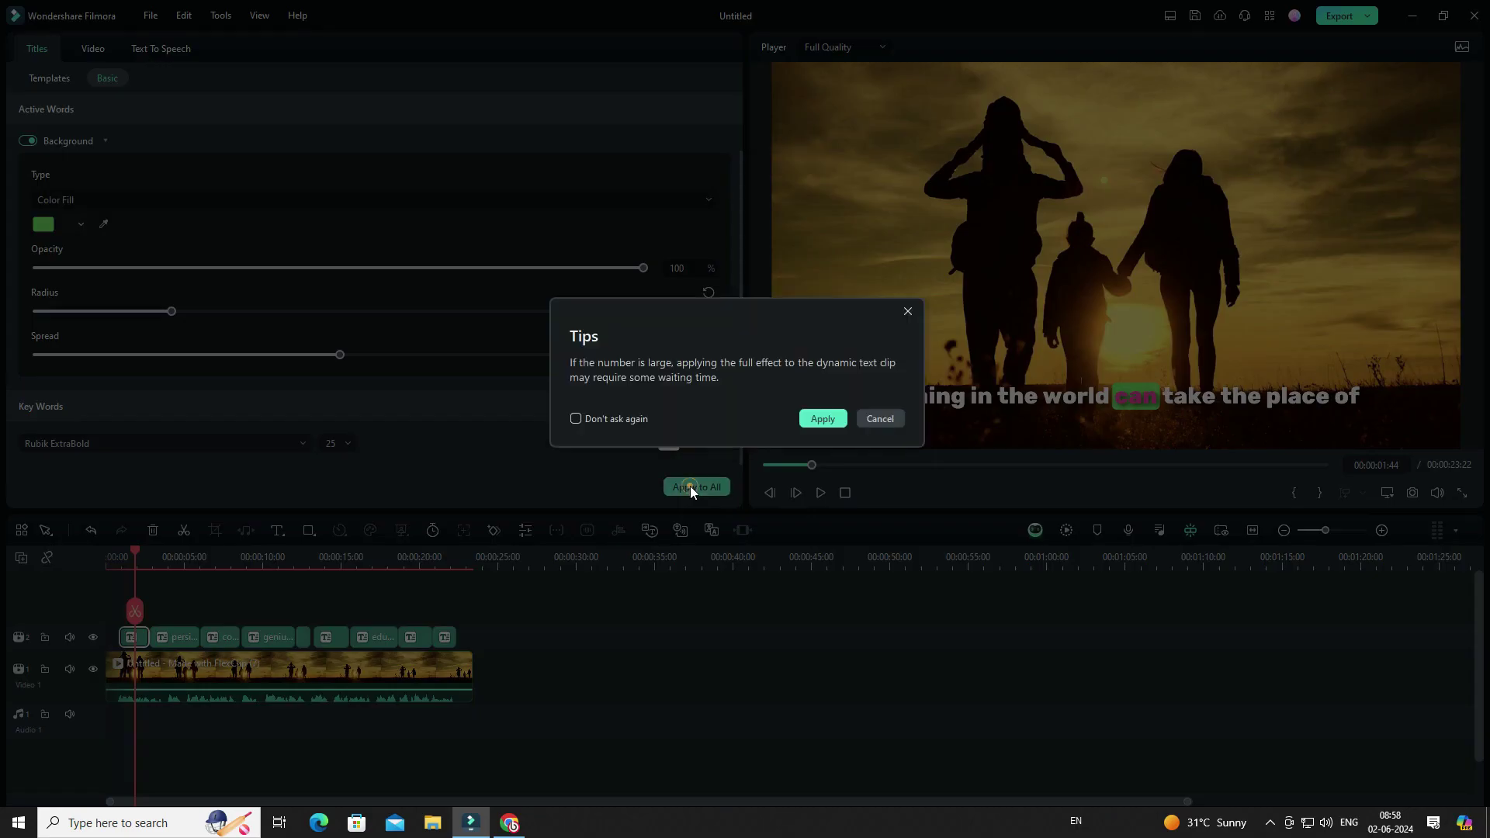
click(820, 420)
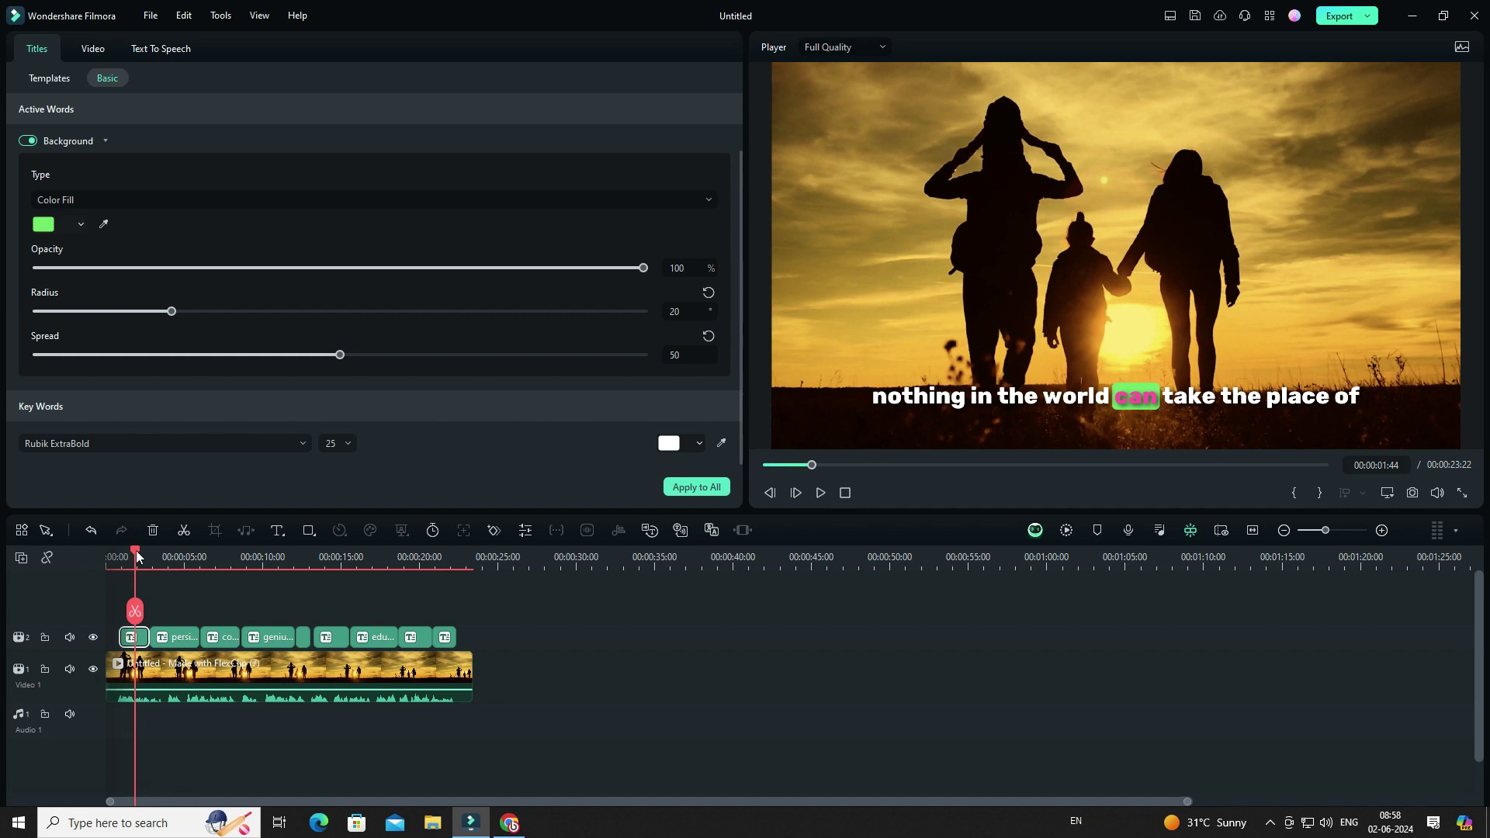
drag(137, 556, 225, 574)
click(794, 492)
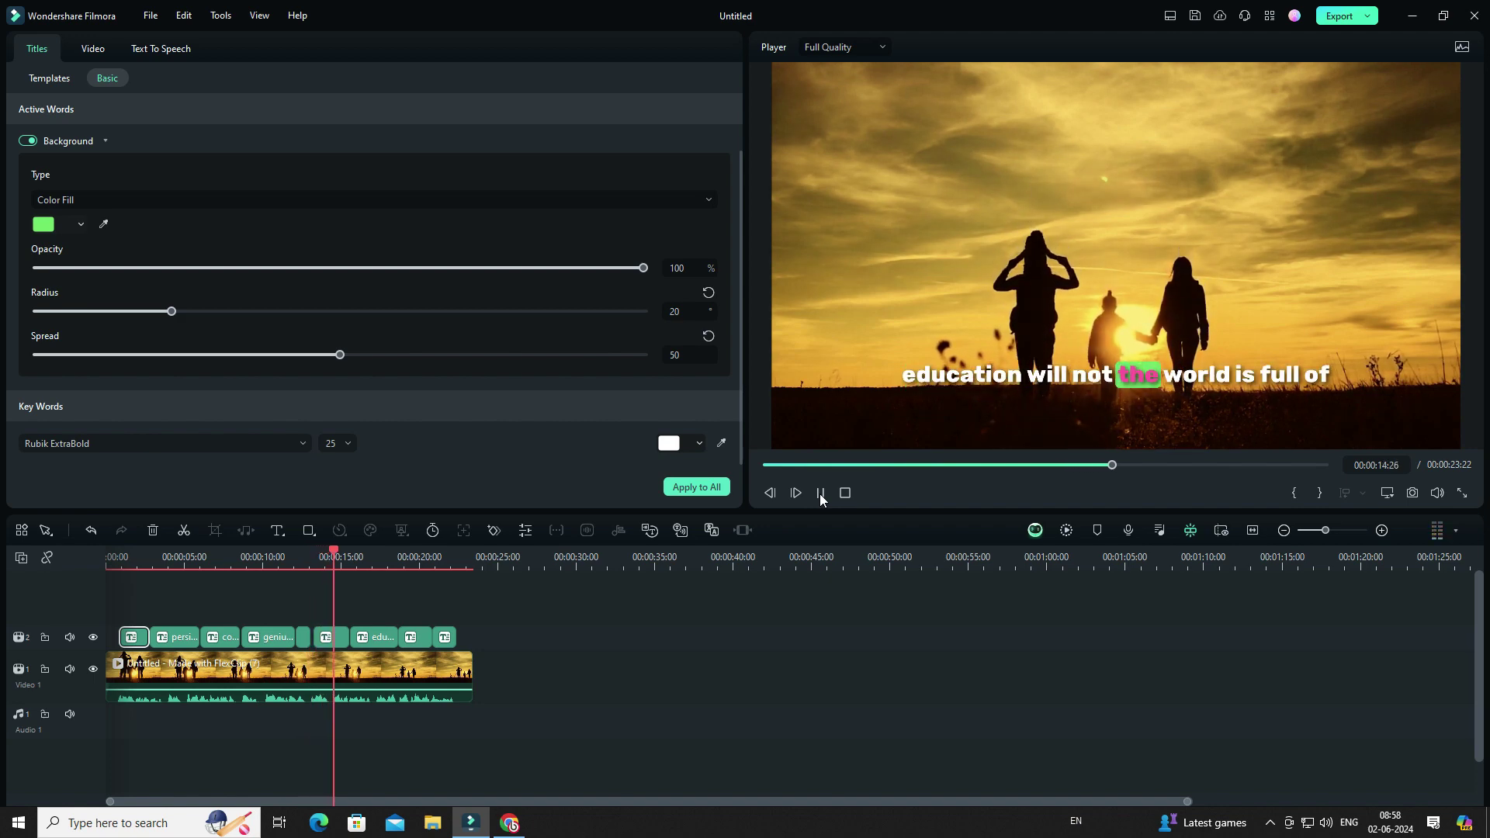
Stop playback and export a Higher-quality MP4 named 123
click(845, 493)
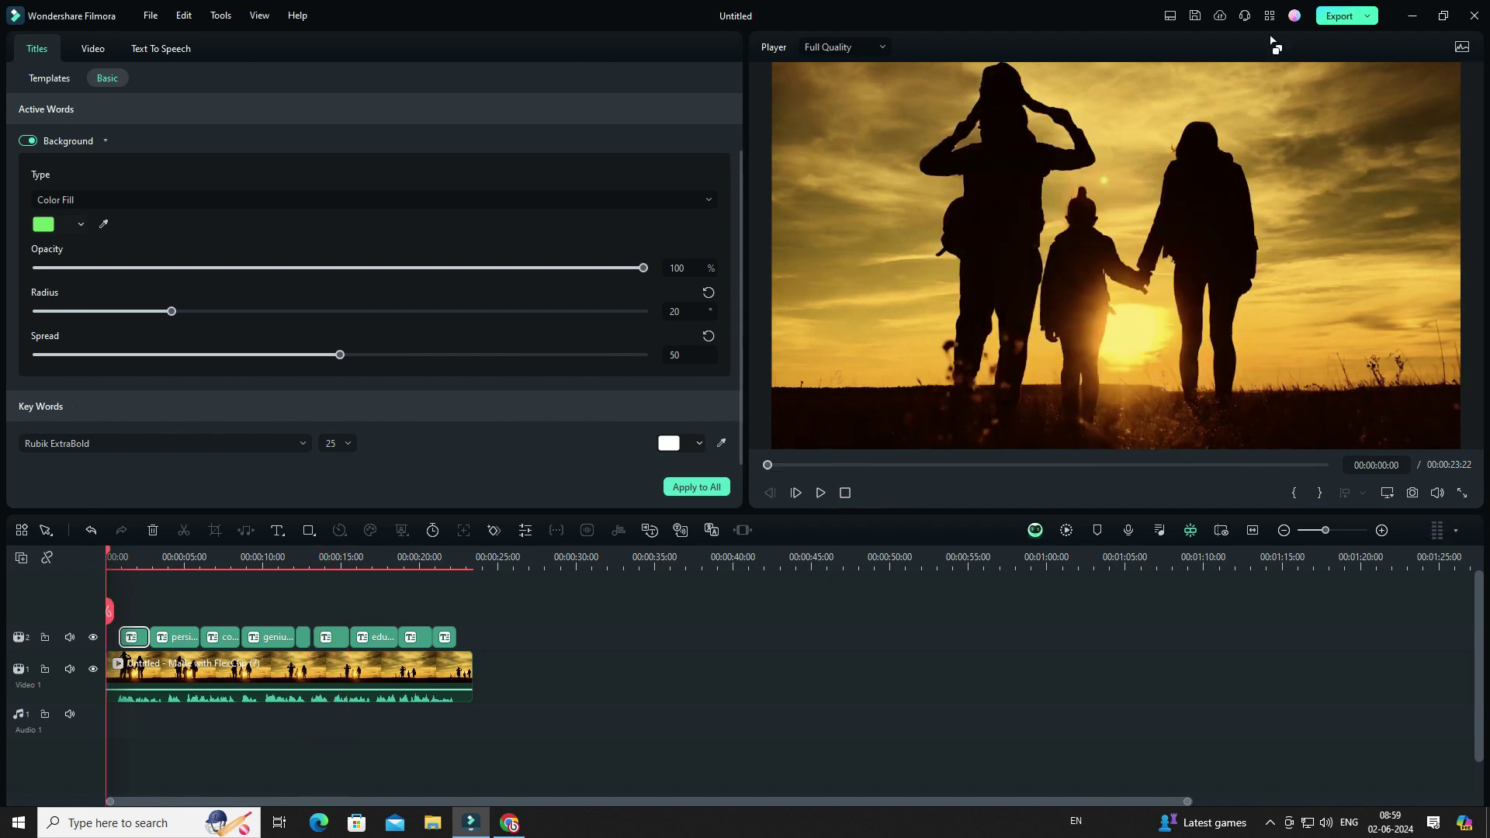
click(1339, 15)
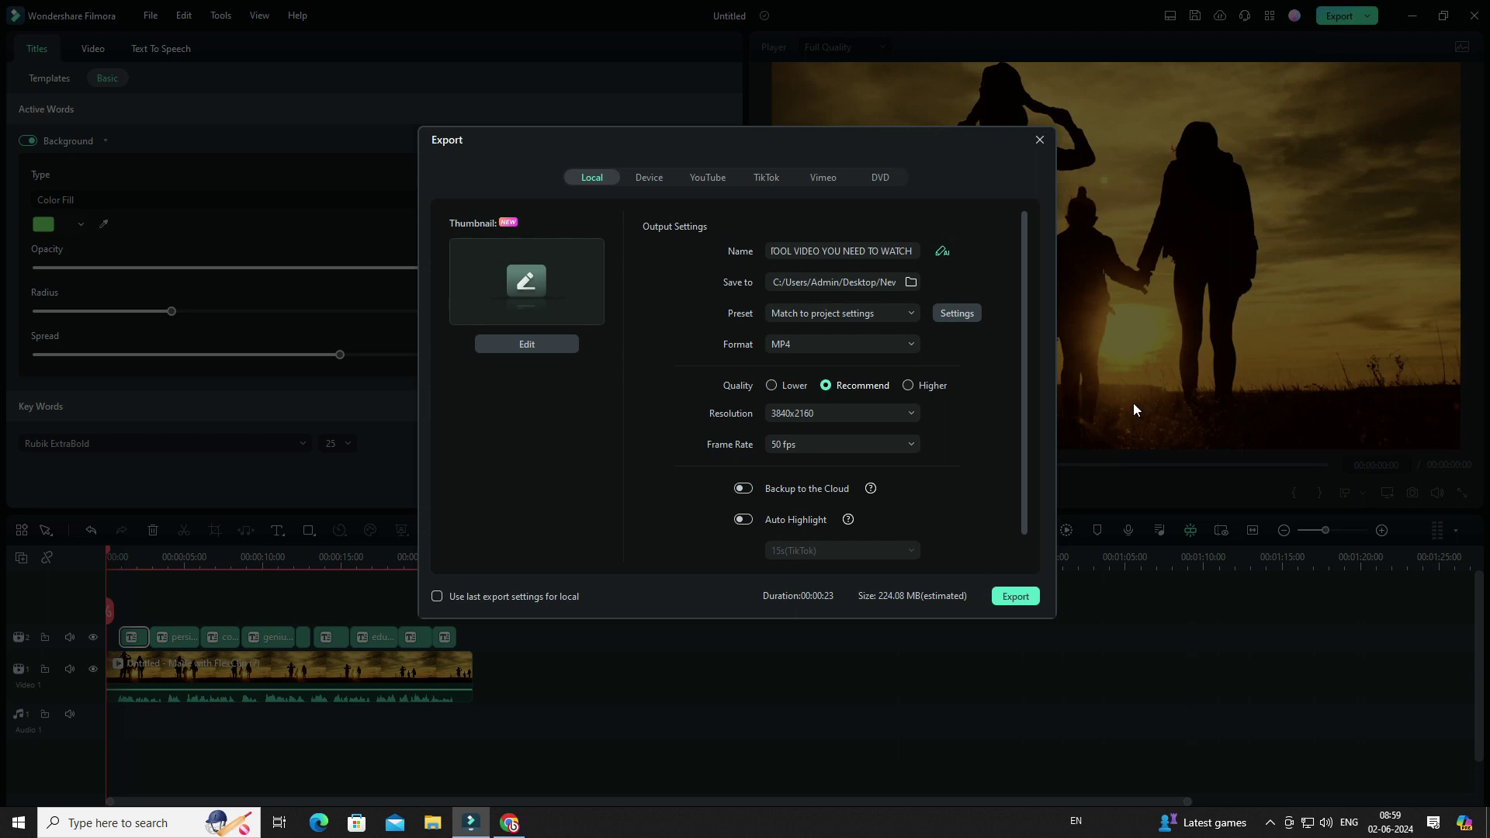
click(909, 382)
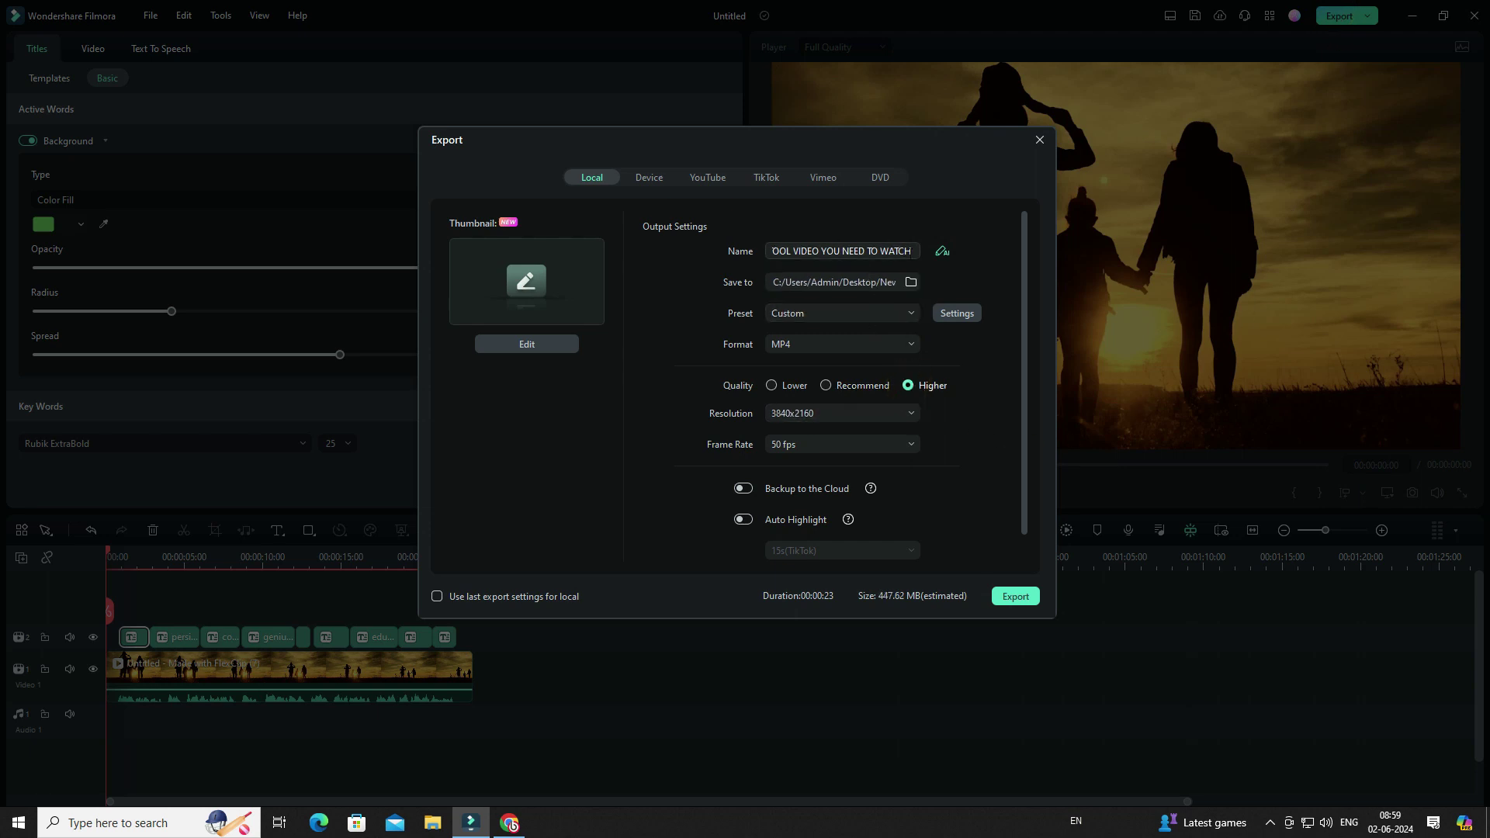
double_click(840, 250)
text(123)
click(1013, 596)
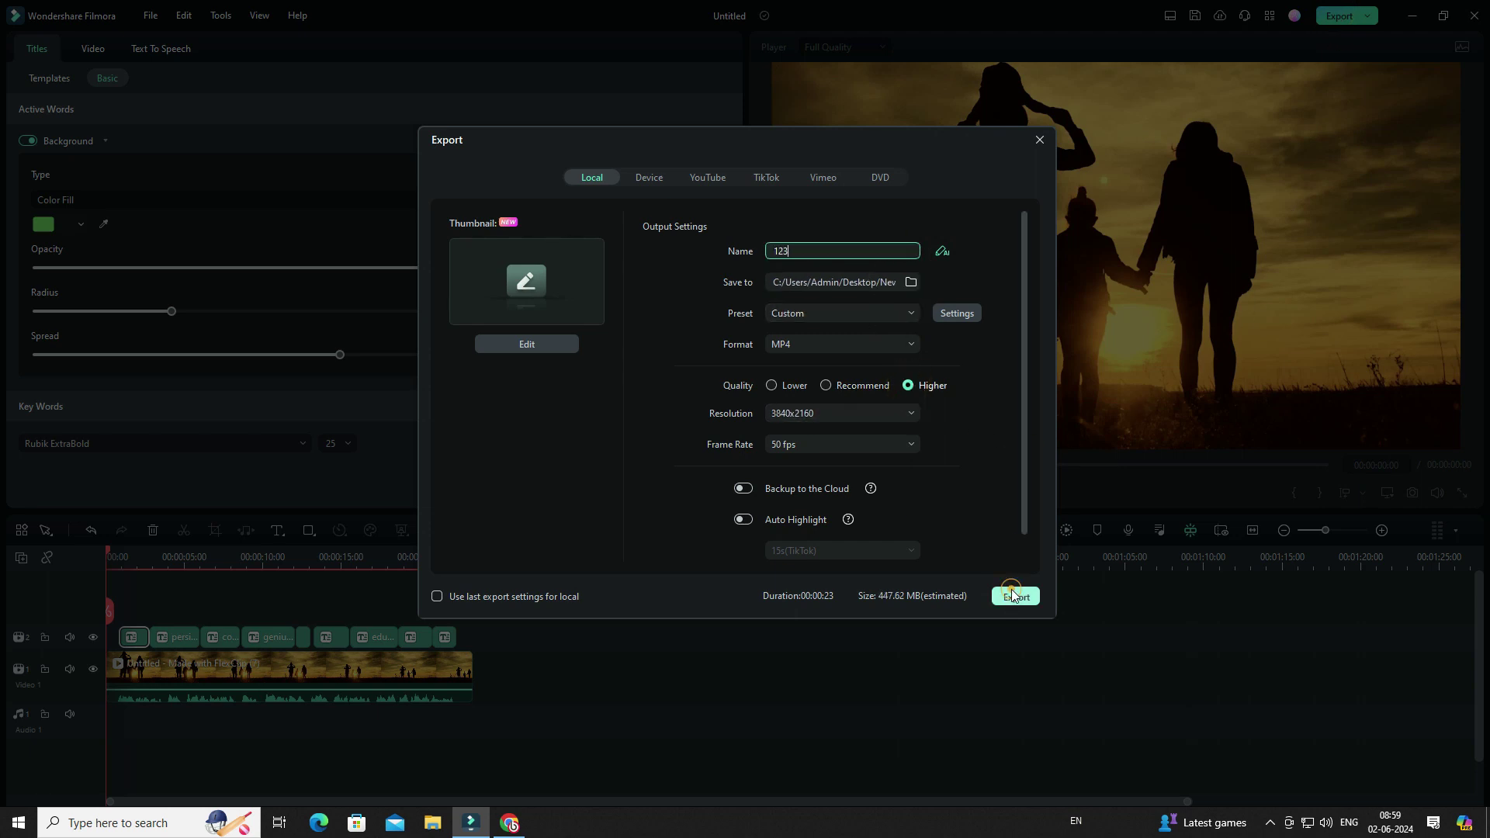